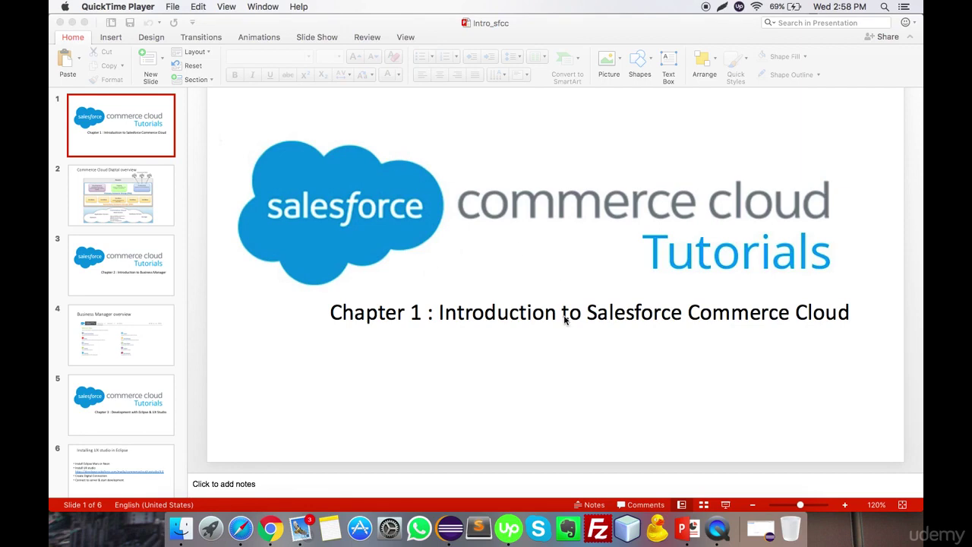
- Switch to Safari and look over the Salesforce home page, including its banner and Customer Success Platform welcome text
click(240, 527)
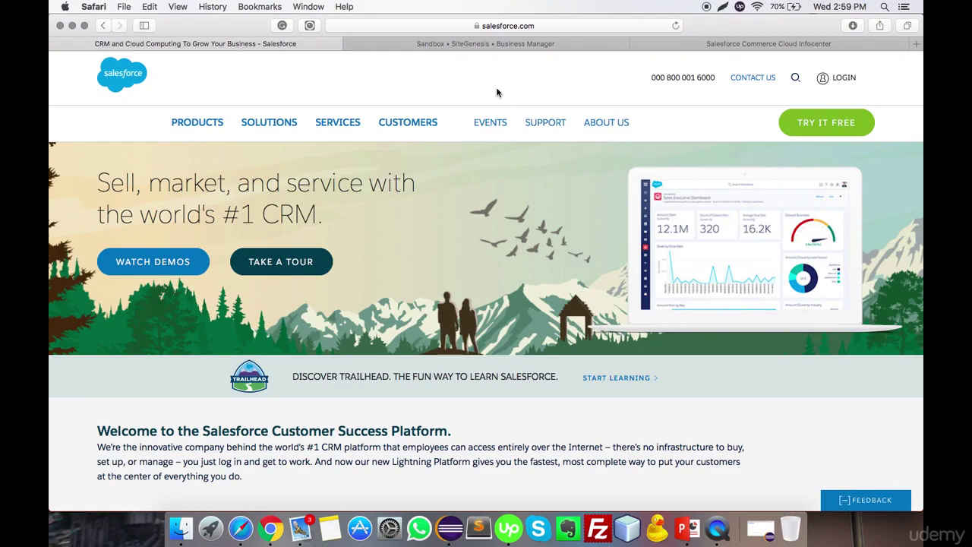
scroll(498, 92, down, 15)
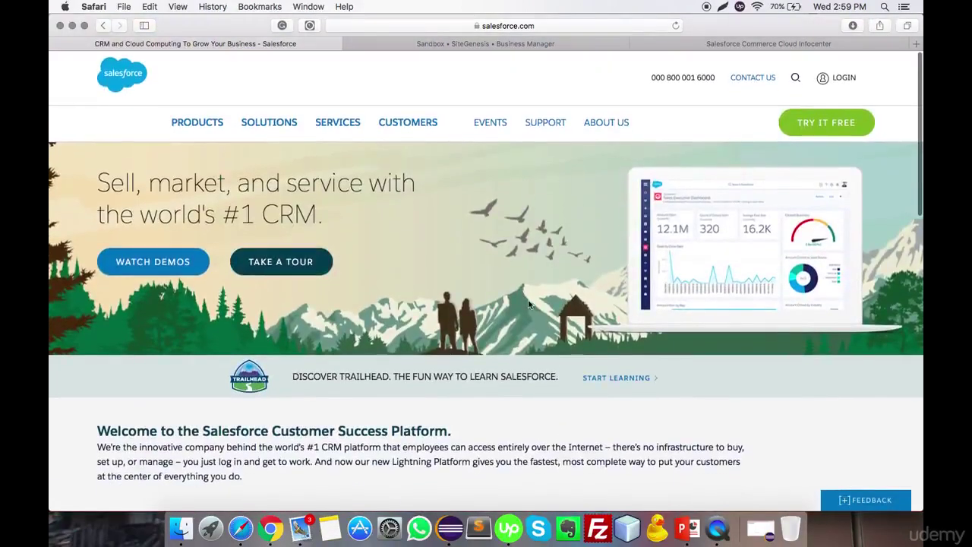
scroll(523, 302, down, 3)
scroll(524, 304, down, 10)
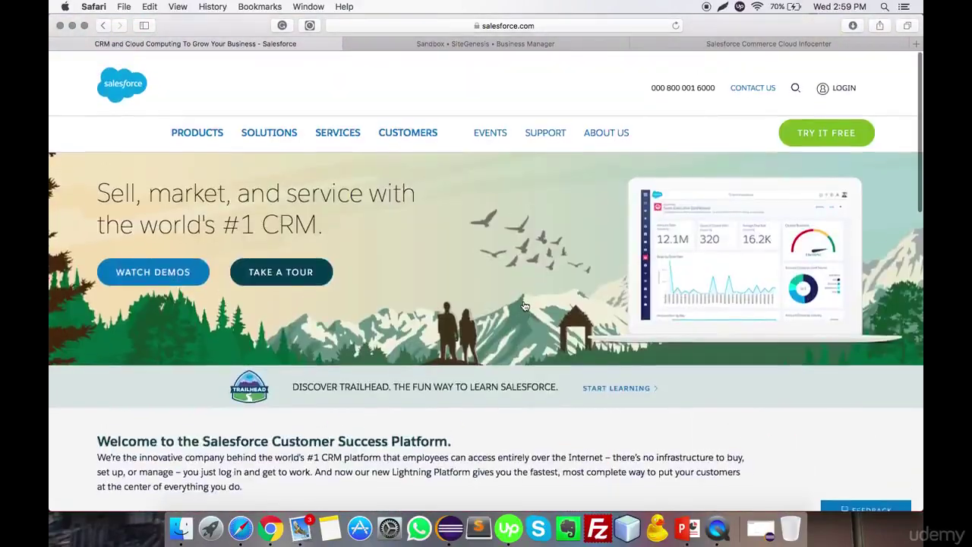
scroll(523, 301, down, 1)
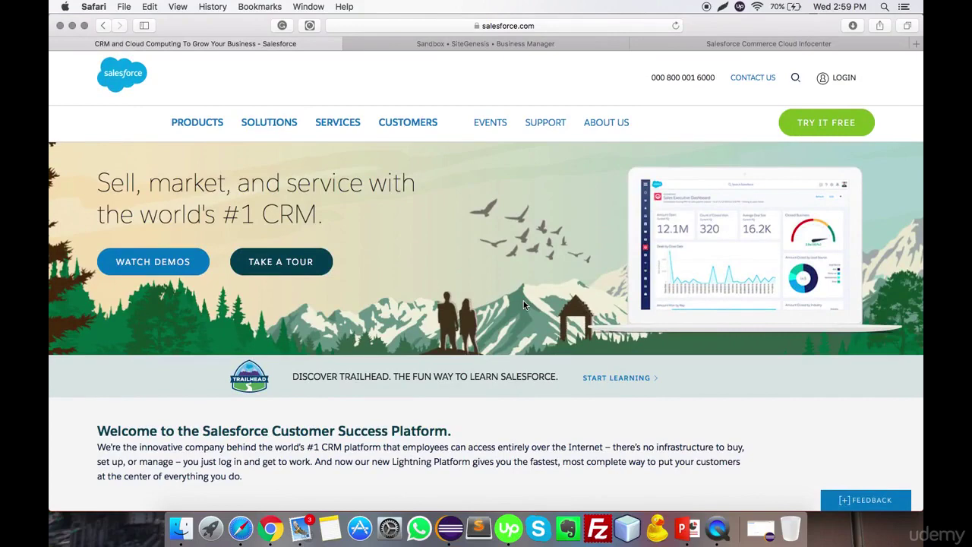
scroll(524, 301, down, 3)
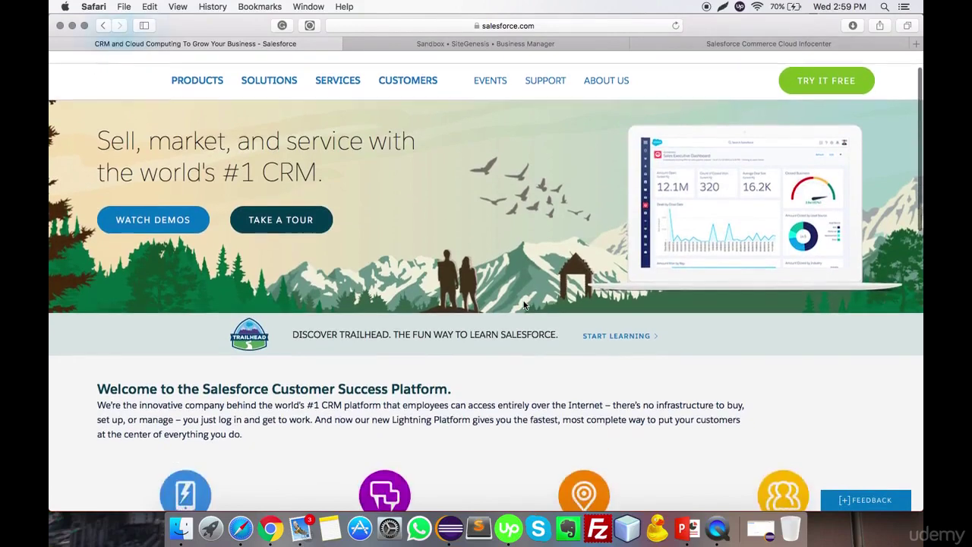
scroll(524, 300, up, 3)
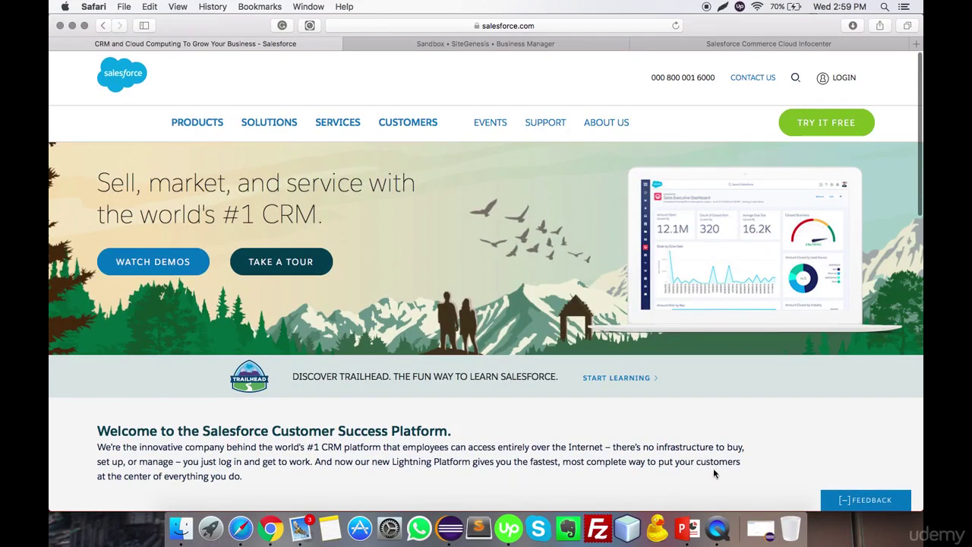
- Switch back to PowerPoint and examine the realm and instance group diagram on the Commerce Cloud Digital overview slide
click(682, 529)
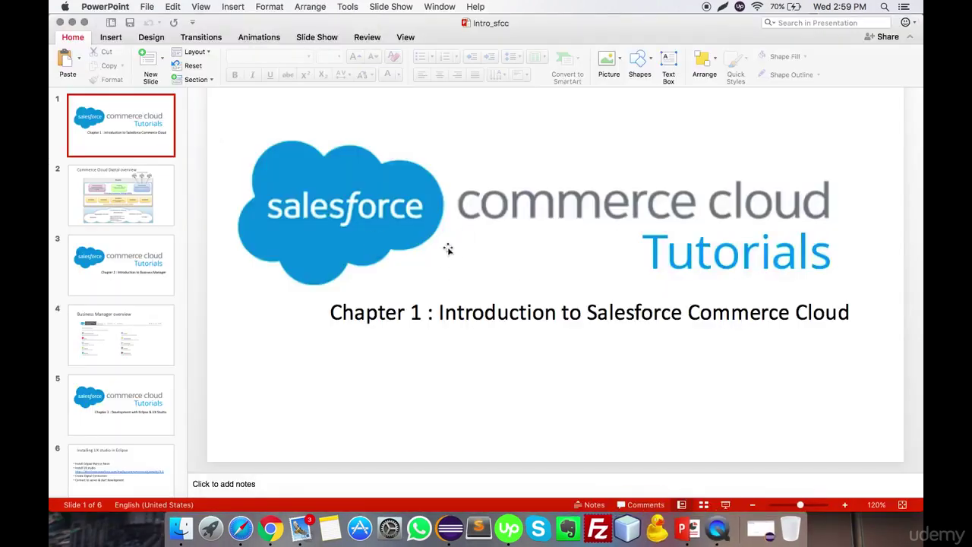
click(123, 201)
scroll(308, 157, up, 2)
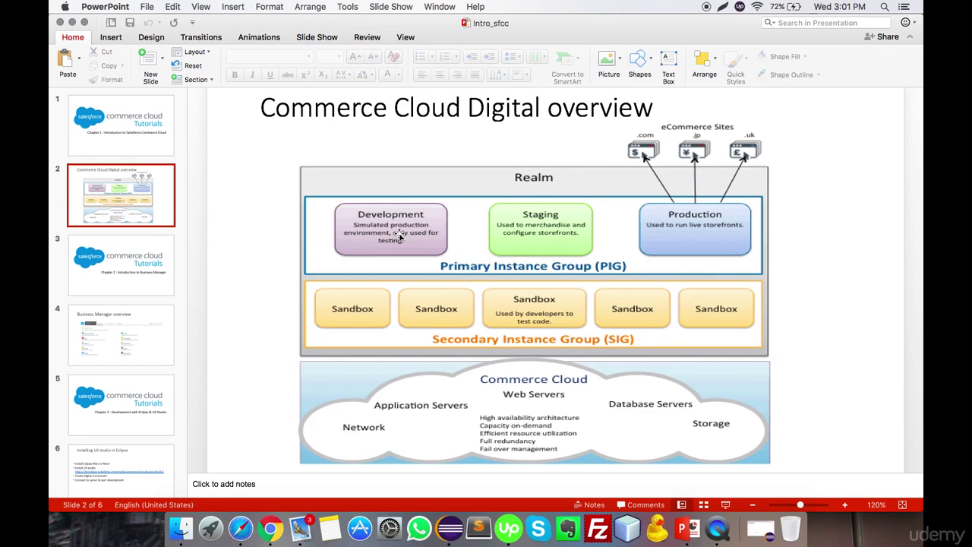
scroll(401, 236, down, 2)
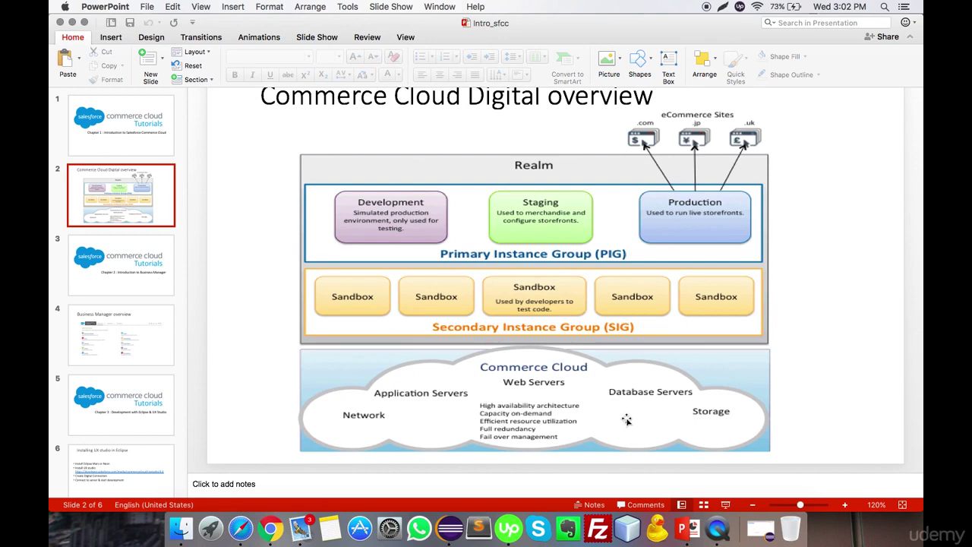
scroll(537, 388, down, 1)
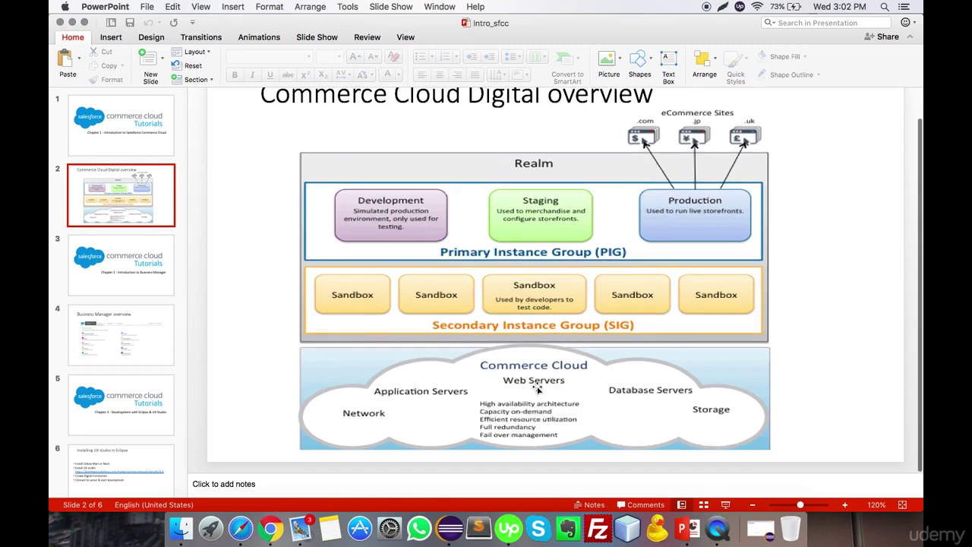
- Show the Chapter 2 title slide, and bring up the sandbox Business Manager page in Safari with a reload
click(160, 274)
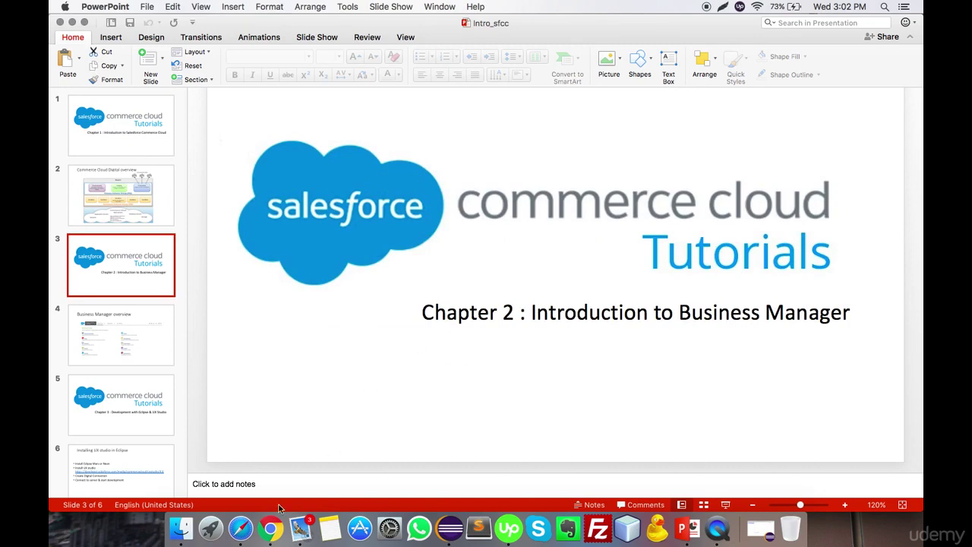
click(246, 530)
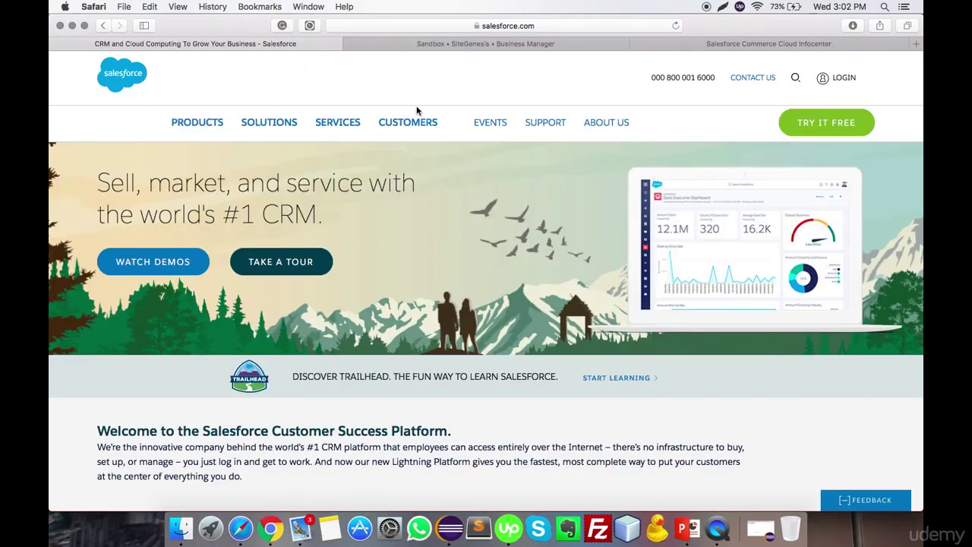
click(413, 44)
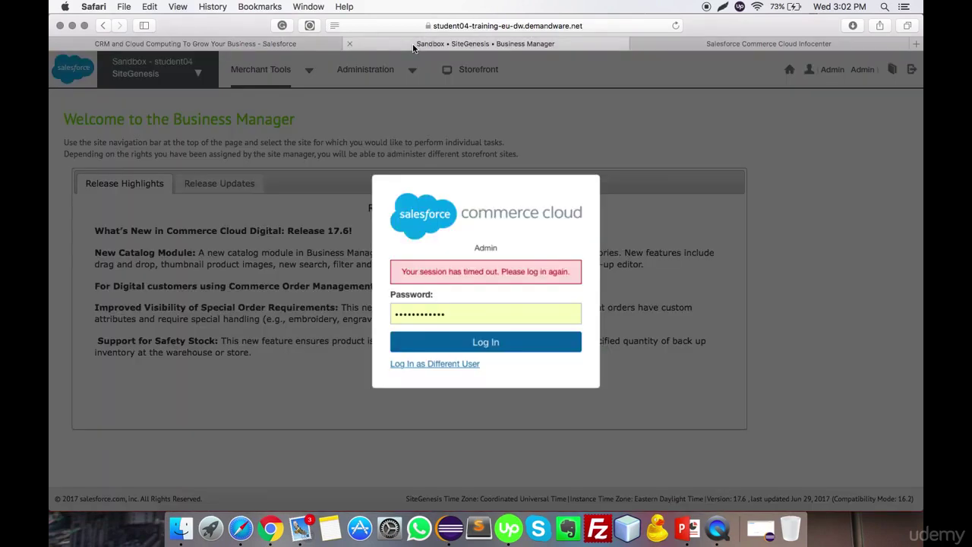
click(676, 26)
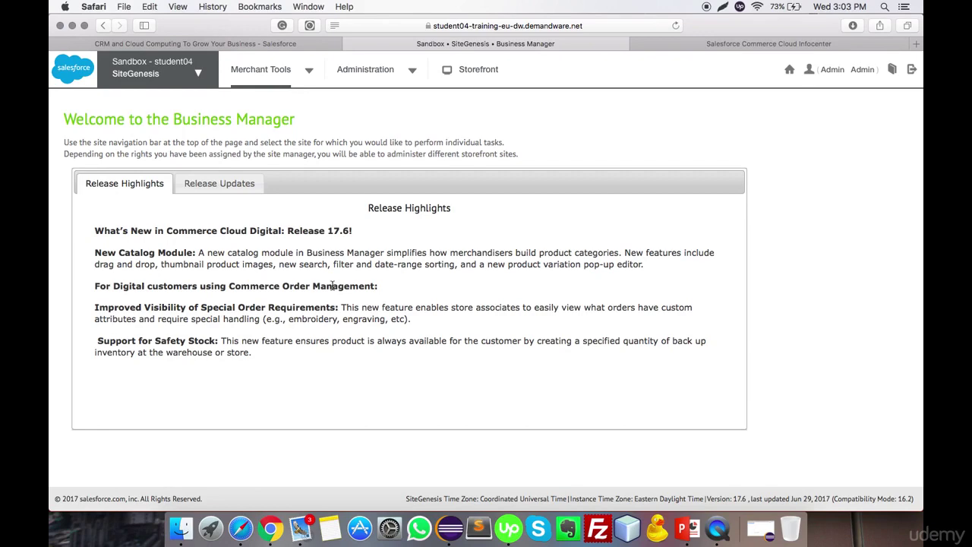
- Review the list of selectable sites and the Release Highlights in Business Manager, highlighting the New Catalog Module heading
scroll(332, 286, down, 2)
scroll(332, 286, up, 3)
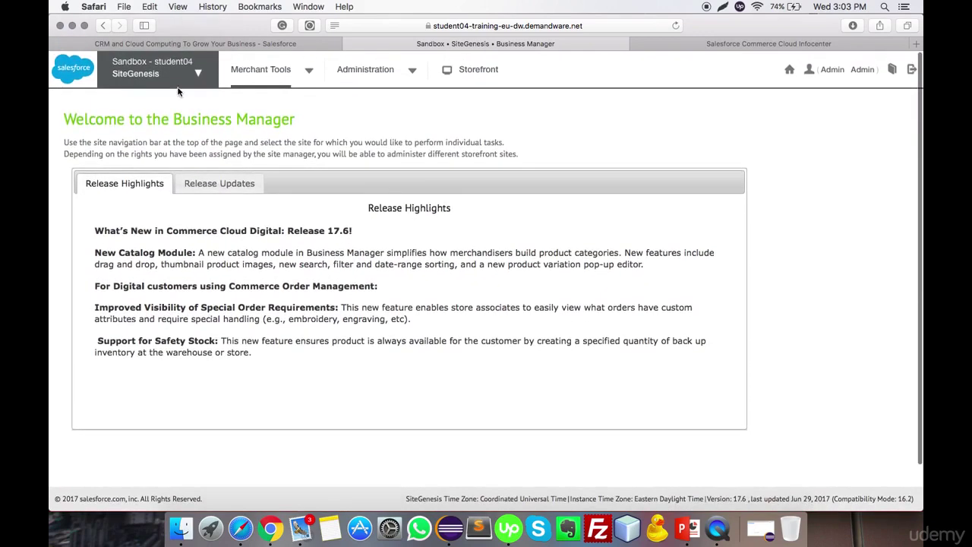
click(199, 73)
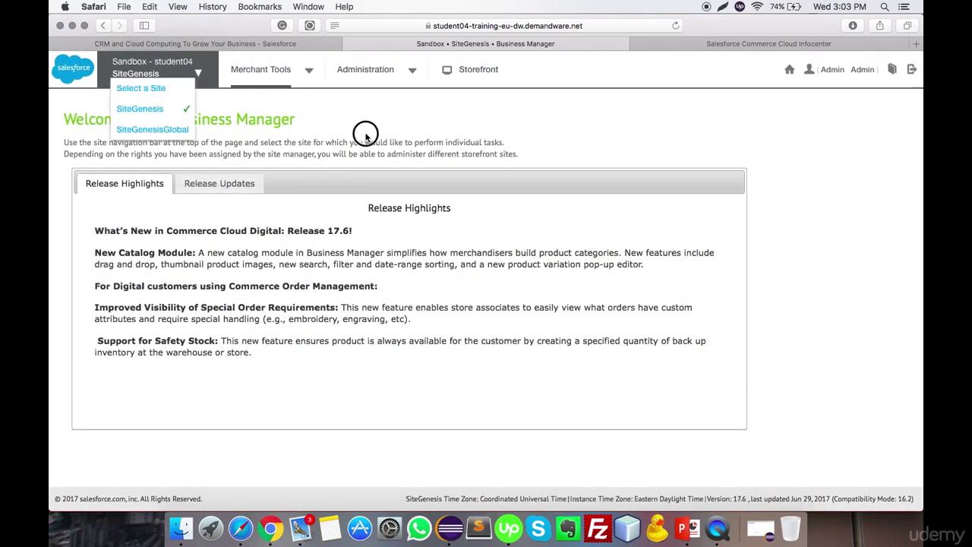
scroll(368, 135, down, 2)
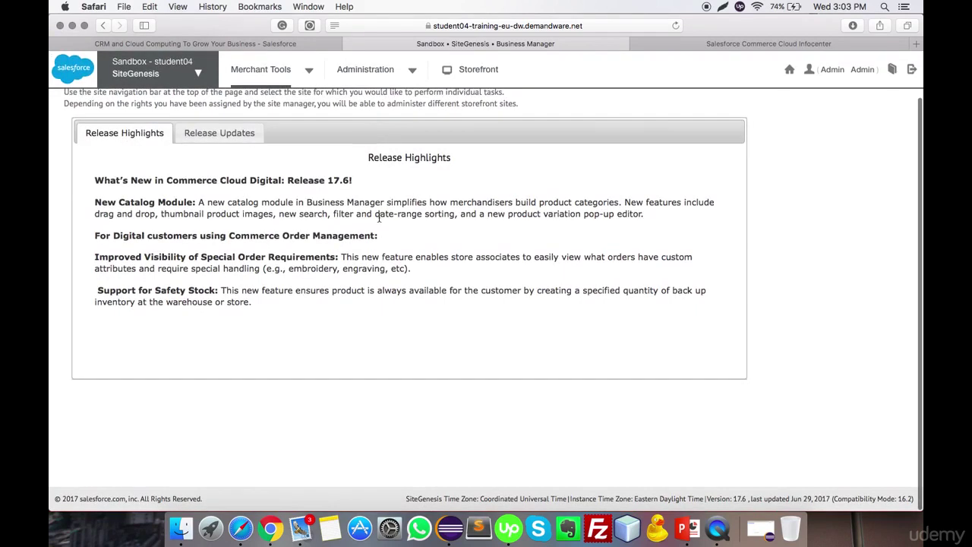
scroll(378, 216, up, 2)
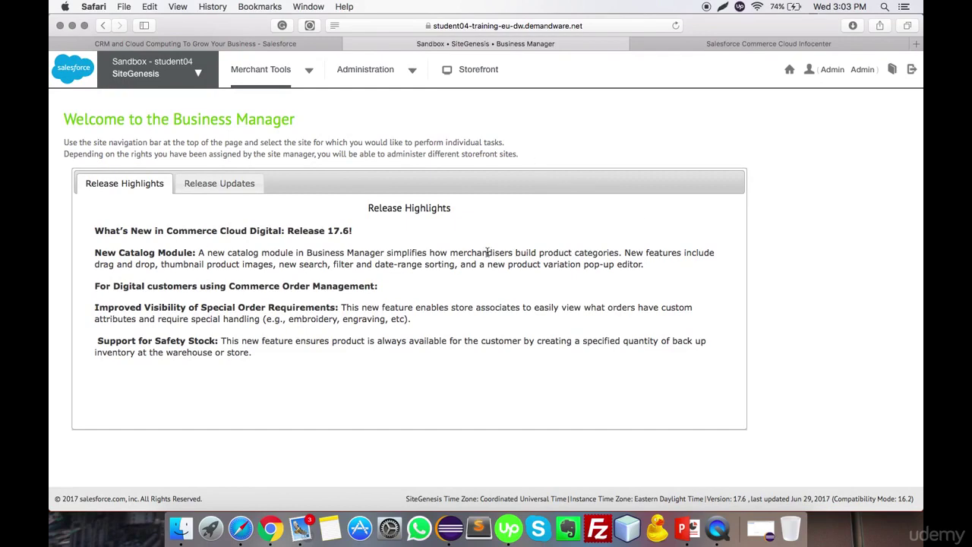
scroll(407, 184, up, 1)
click(198, 75)
drag(97, 253, 199, 256)
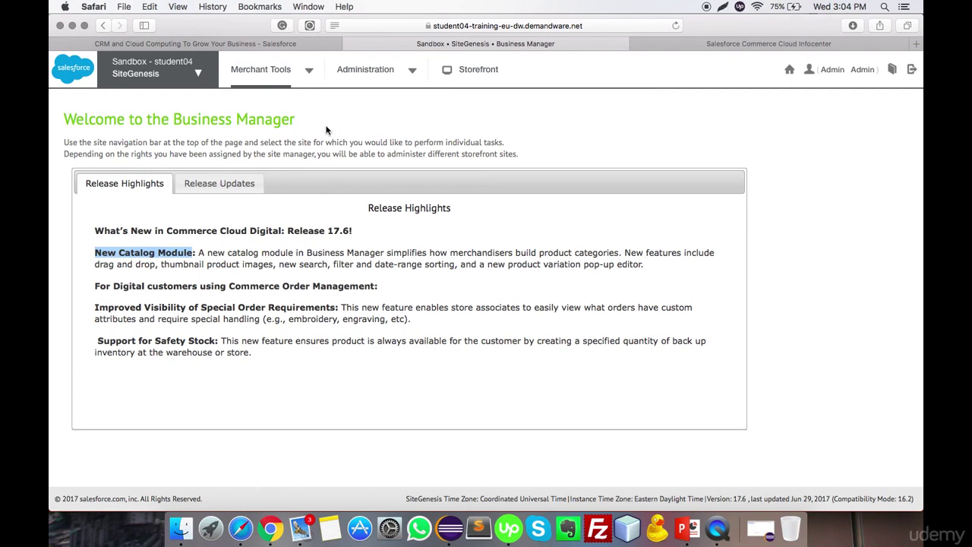
- Examine the features offered under Merchant Tools and Administration in Business Manager
click(310, 73)
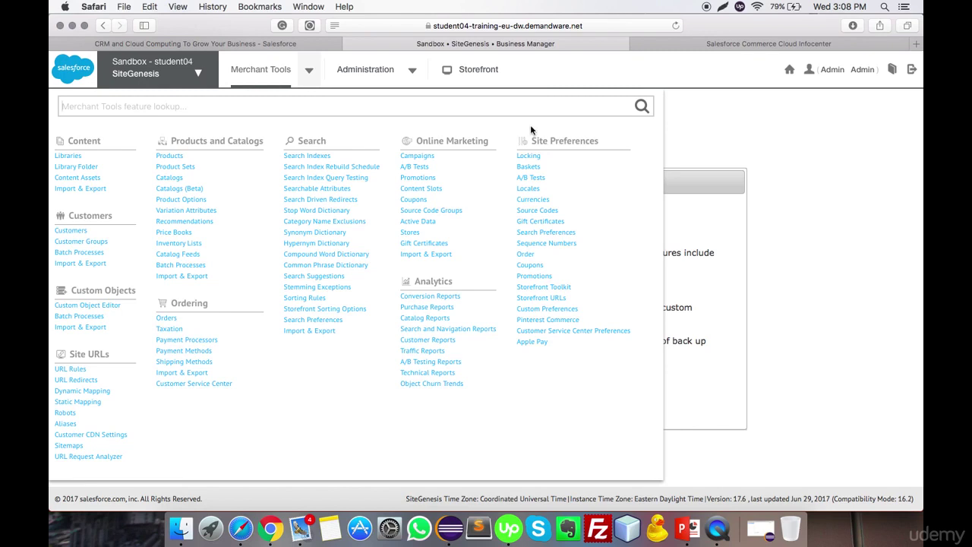
click(414, 81)
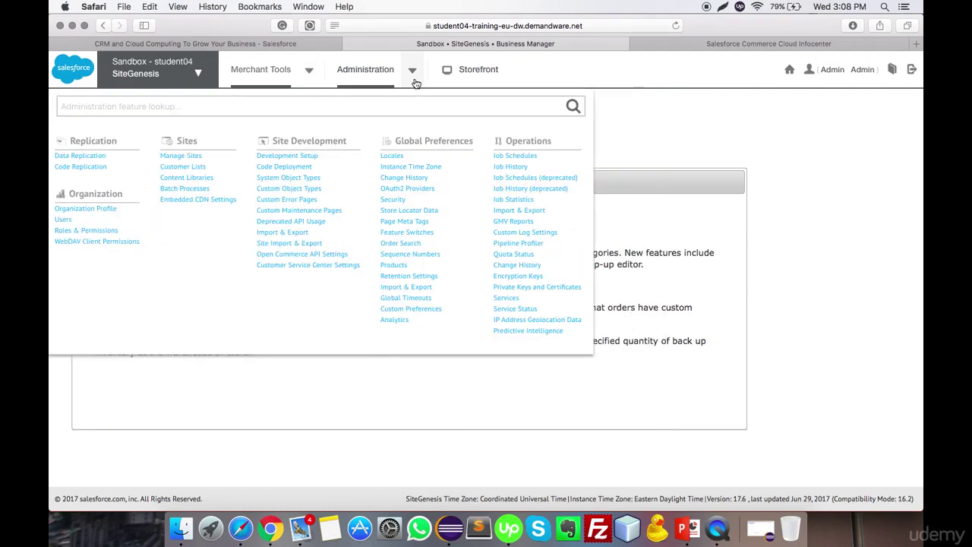
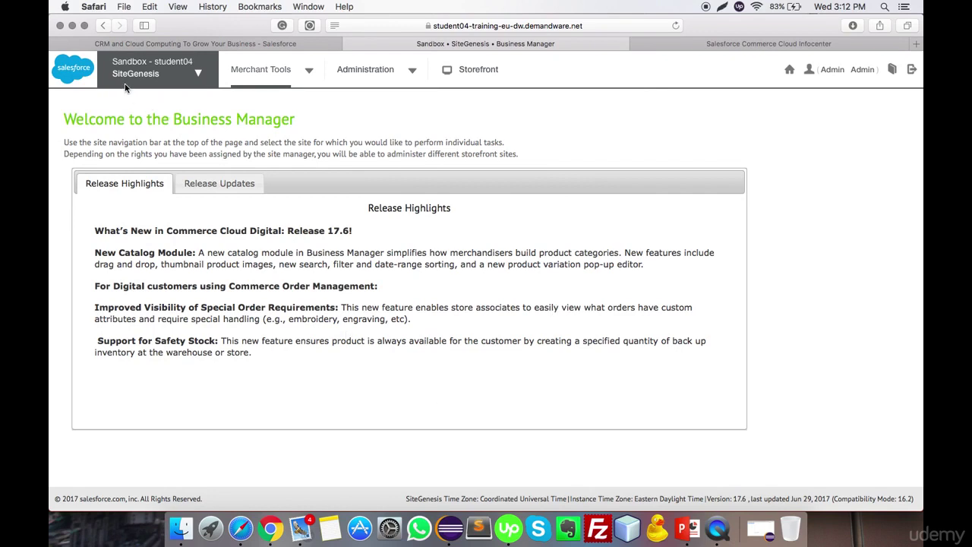
- Open the SiteGenesis storefront from Business Manager and look over its home page down to the footer
click(479, 69)
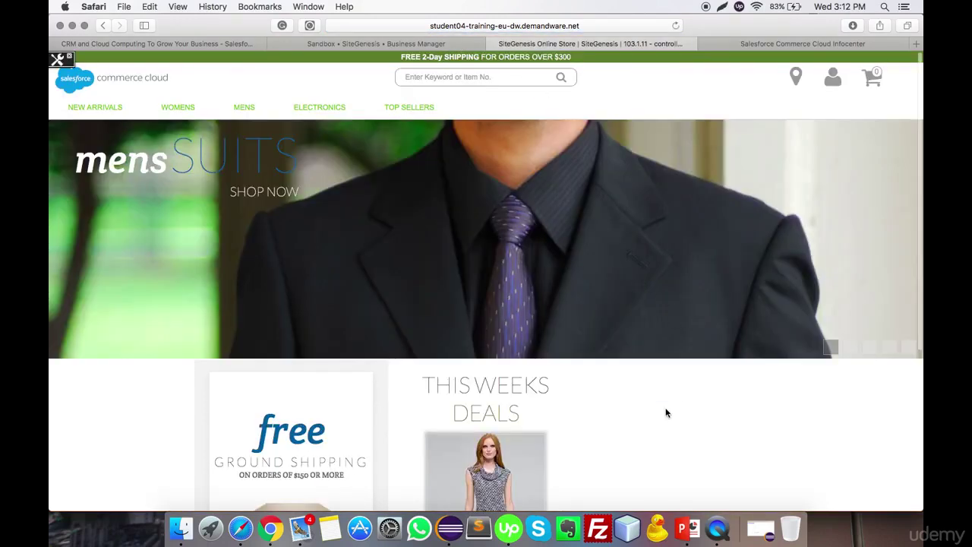
scroll(666, 412, down, 5)
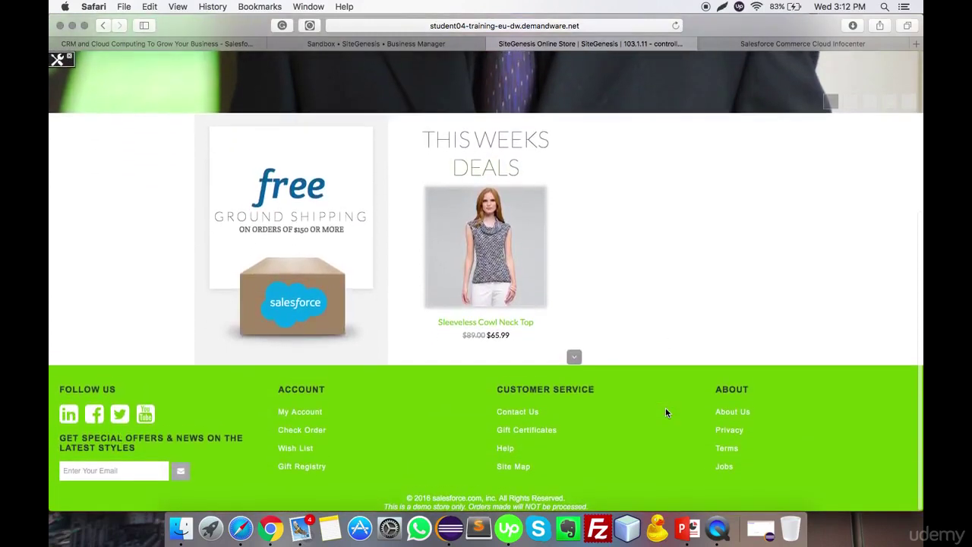
scroll(667, 412, up, 5)
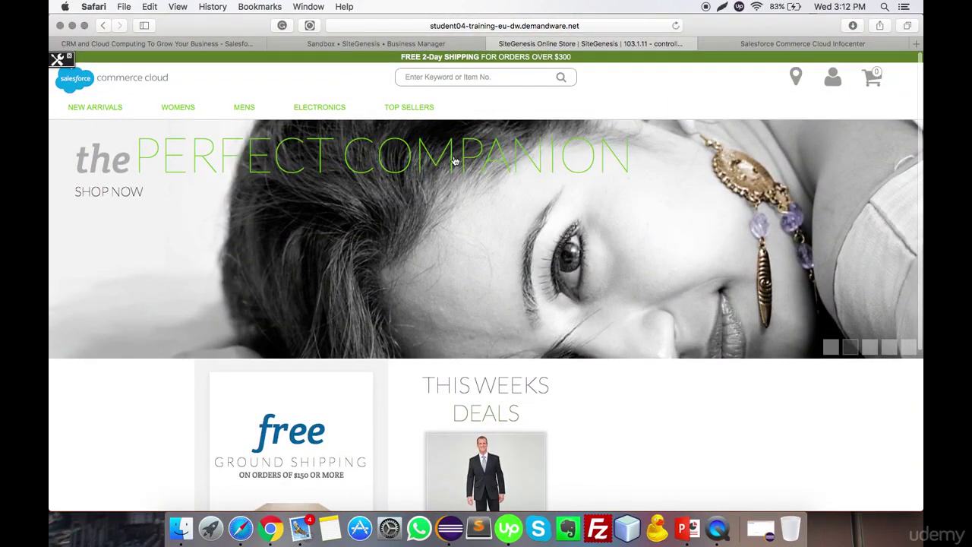
- Return to Business Manager and revisit the Administration and Merchant Tools feature lists
click(395, 43)
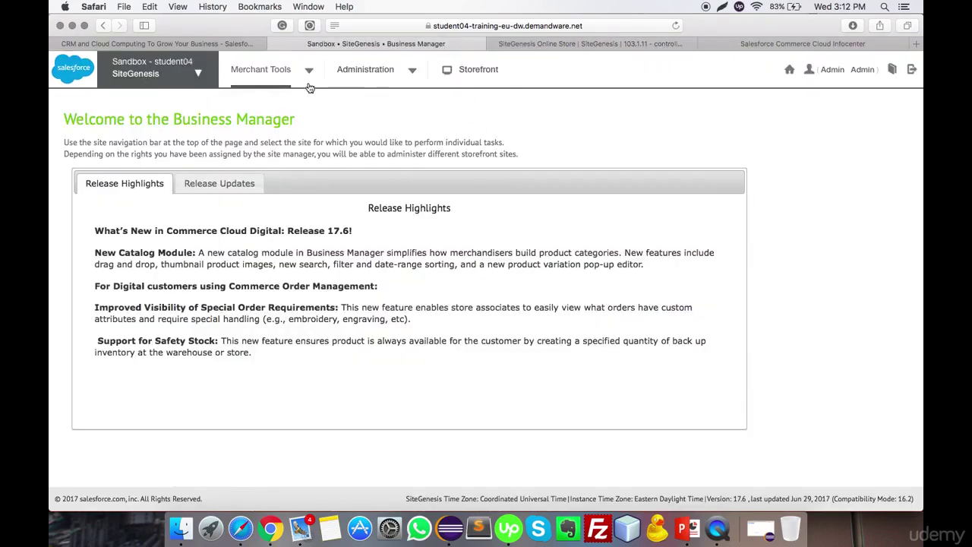
click(414, 76)
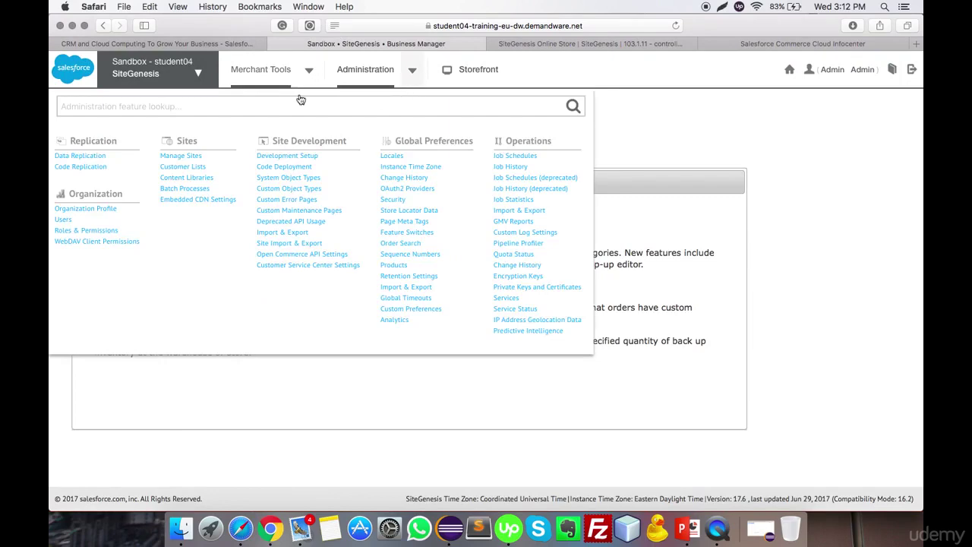
click(309, 70)
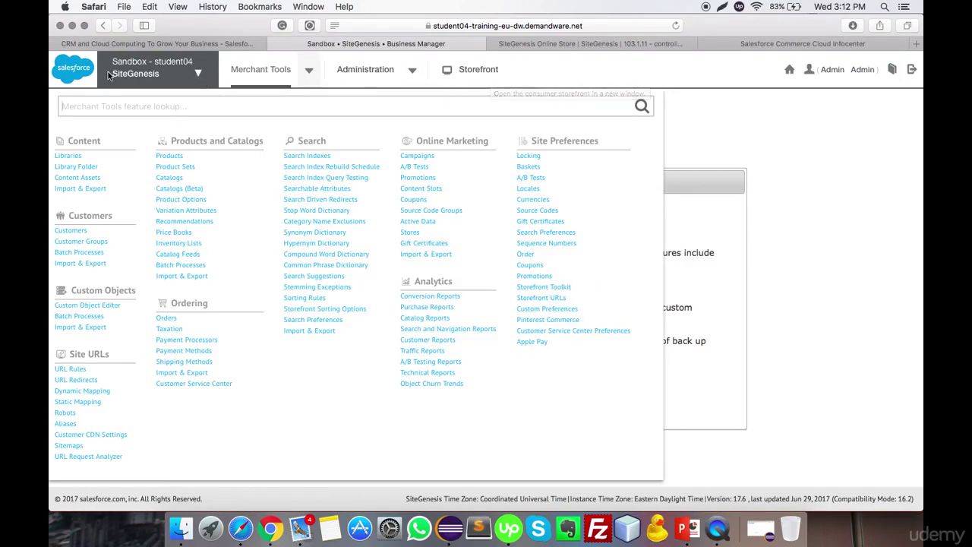
- Go back to the SiteGenesis storefront and review its weekly deals, footer links and product category navigation
click(599, 46)
scroll(566, 326, down, 5)
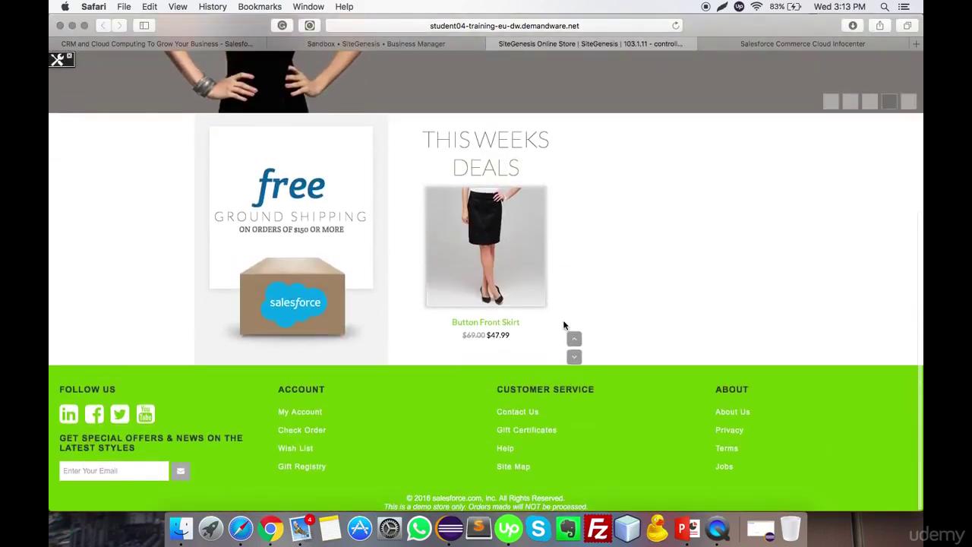
scroll(567, 328, up, 5)
scroll(347, 256, down, 5)
scroll(347, 256, up, 5)
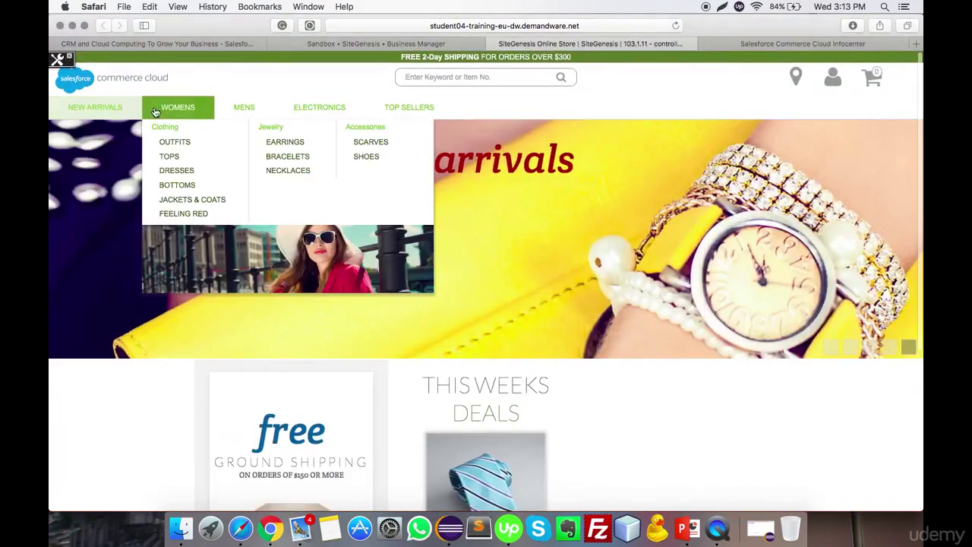
- Inspect the storefront's search field and login/register options, and review the home page content down to the footer
click(471, 73)
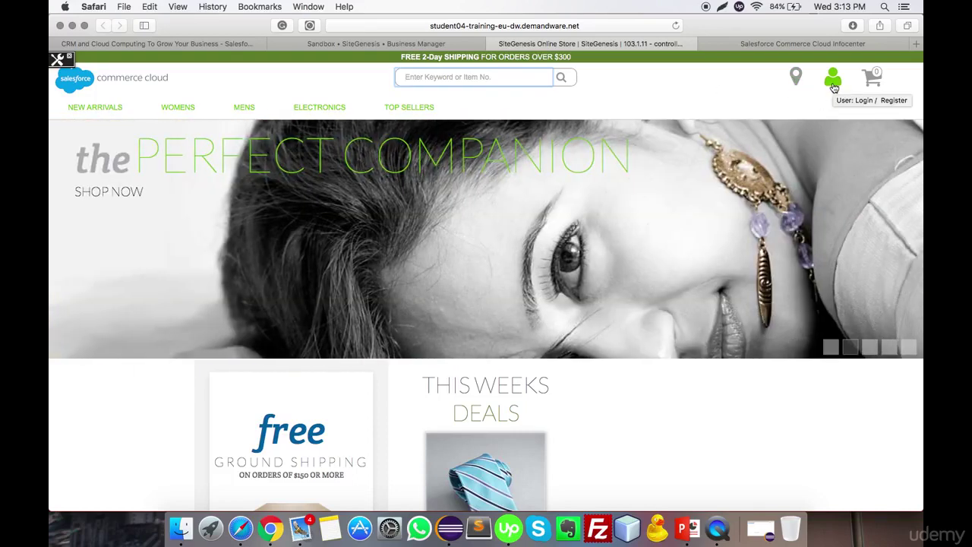
click(833, 82)
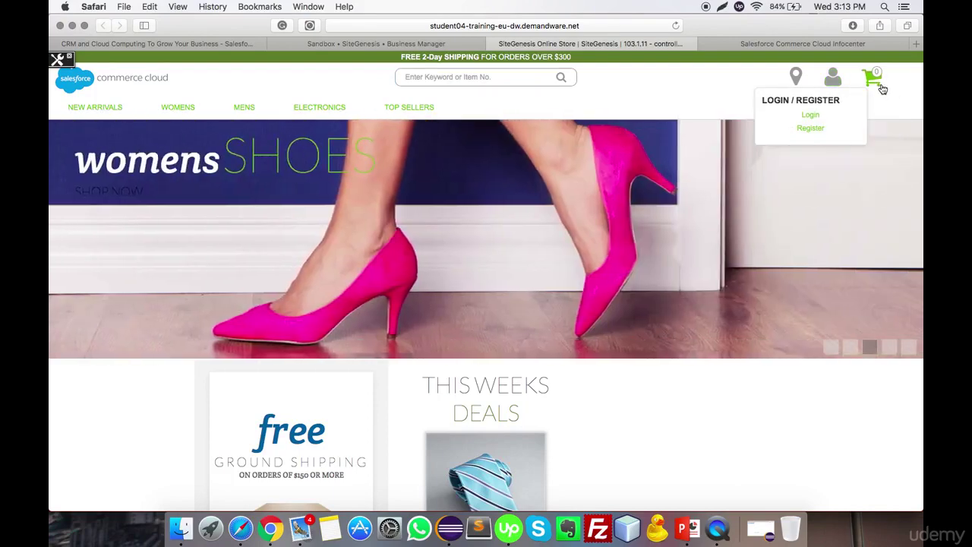
scroll(850, 337, down, 5)
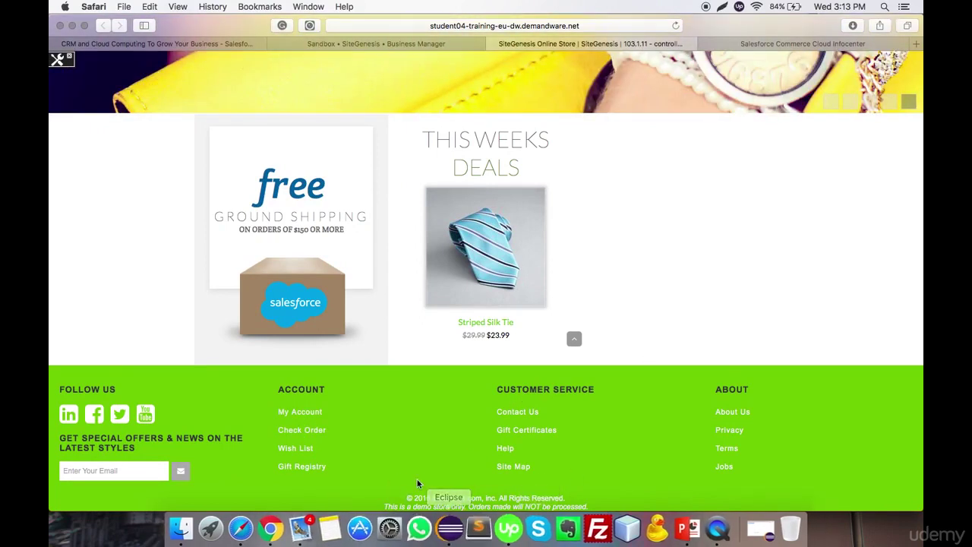
scroll(560, 263, up, 5)
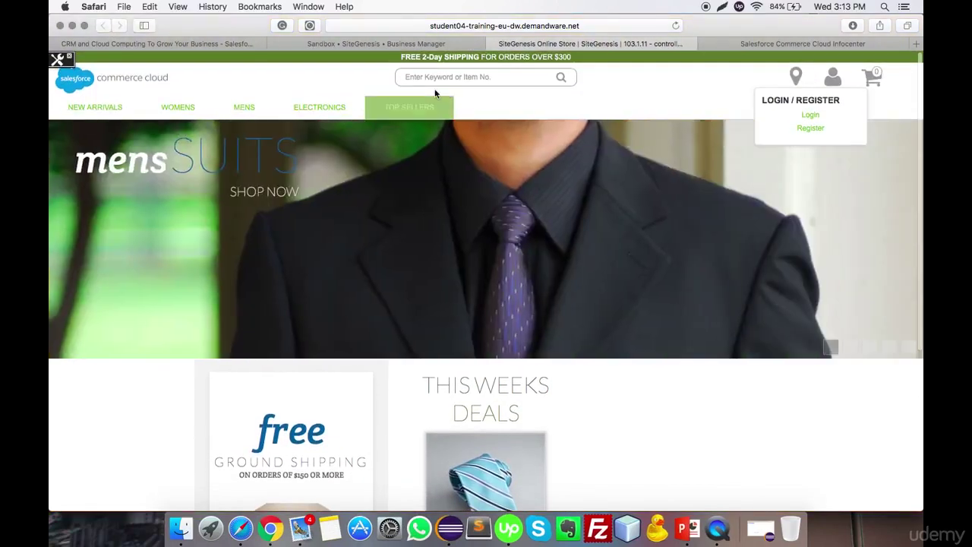
scroll(602, 162, down, 5)
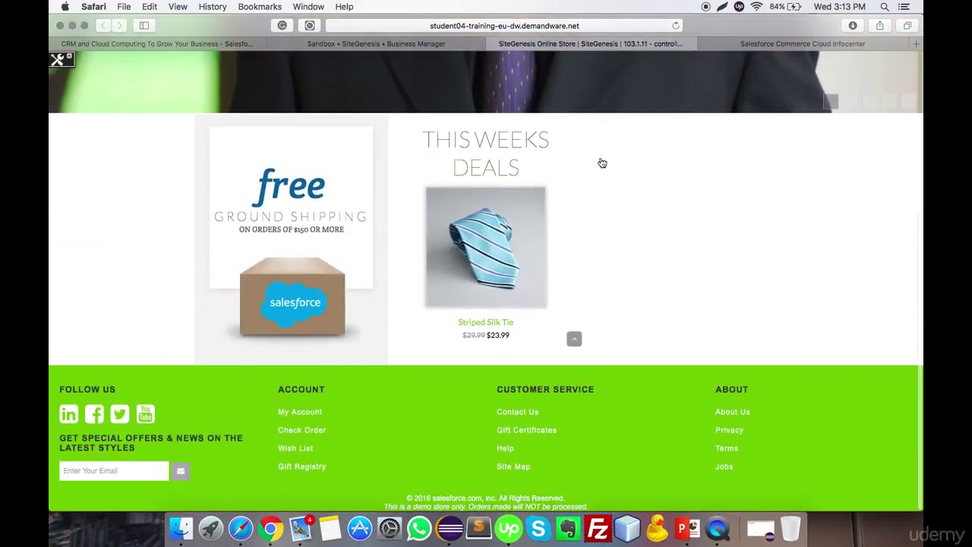
- Look over the SiteGenesis storefront home page once more, and return to the Business Manager welcome page with its release highlights
scroll(600, 163, up, 5)
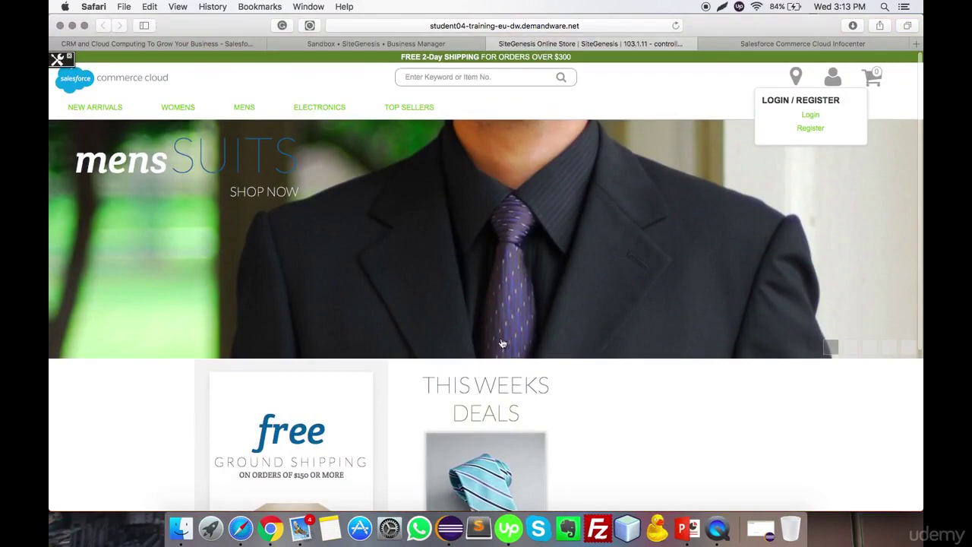
scroll(503, 346, down, 5)
scroll(503, 352, up, 5)
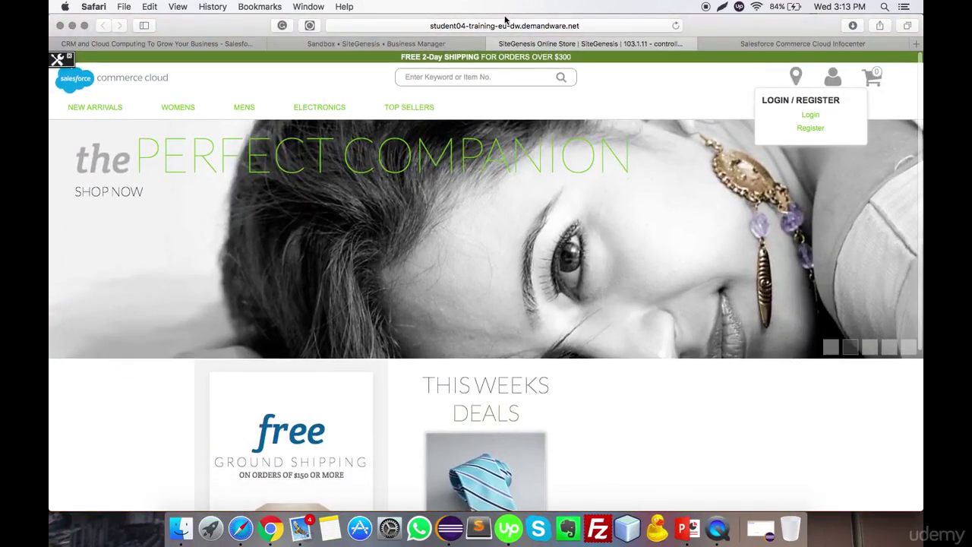
click(437, 47)
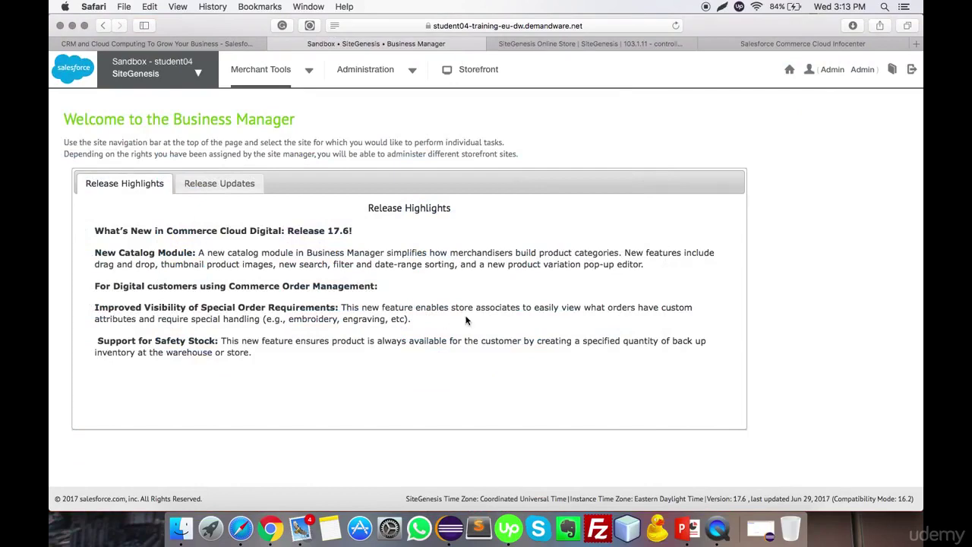
scroll(466, 320, down, 2)
scroll(460, 326, up, 2)
- Switch to the Intro_sfcc presentation in PowerPoint and show the Chapter 3 slide on development with Eclipse & UX Studio
click(689, 533)
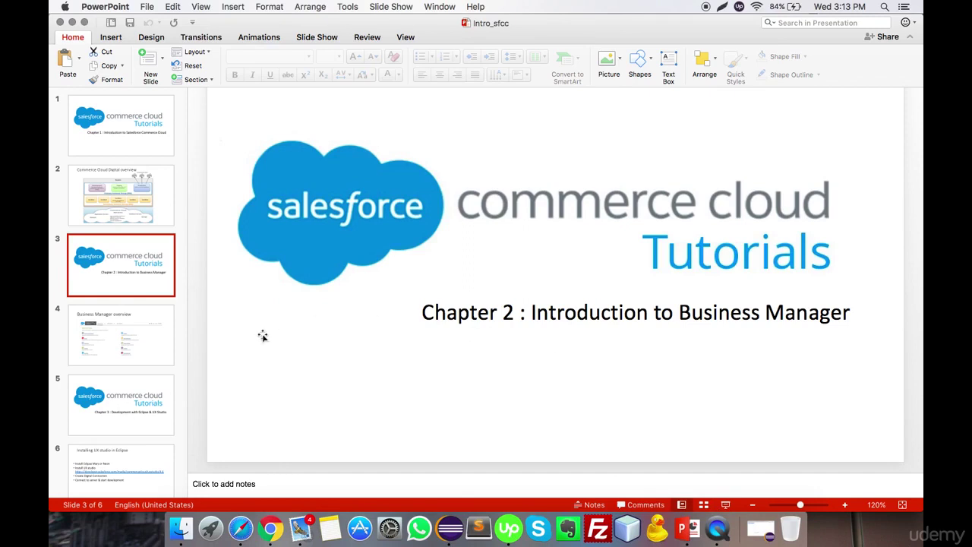
click(142, 398)
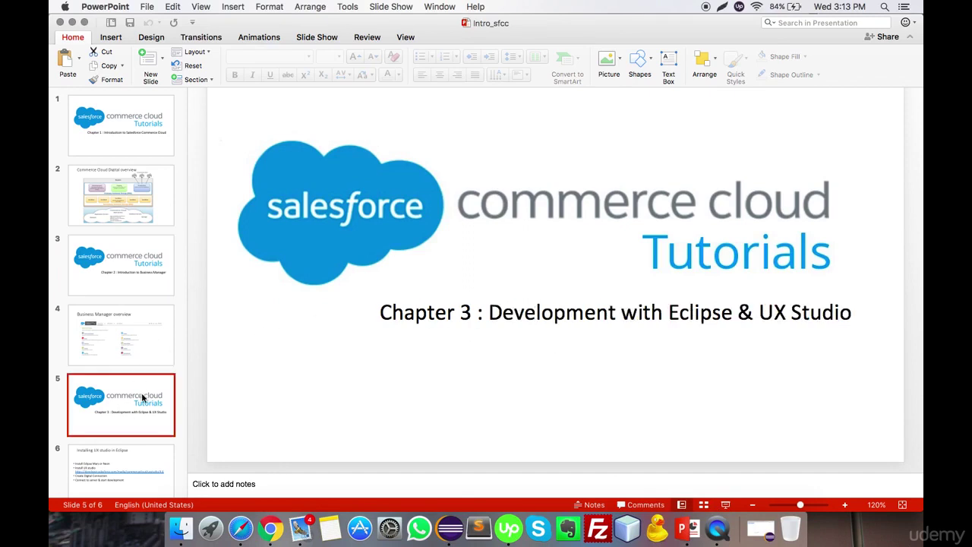
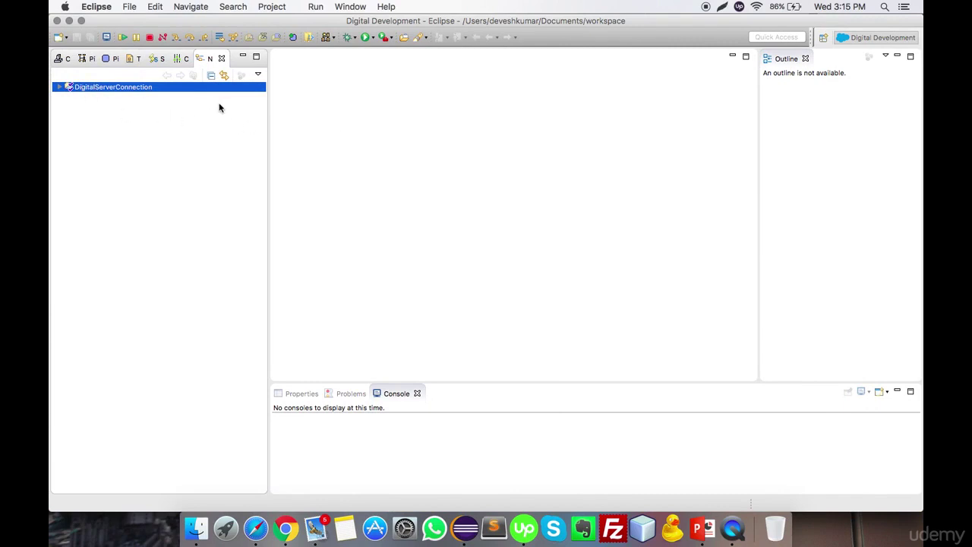
- Start installing new software in Eclipse and name the new update repository UXStudio
click(385, 7)
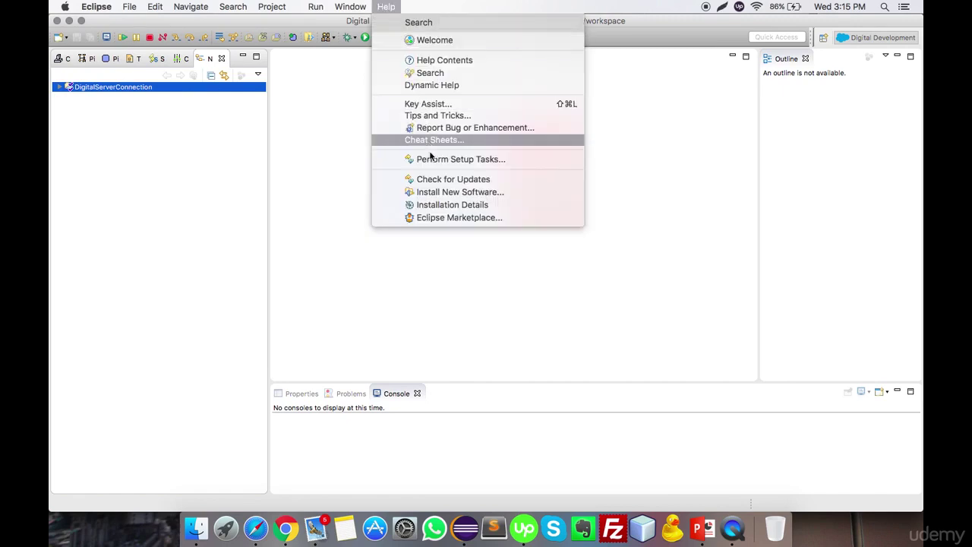
click(461, 192)
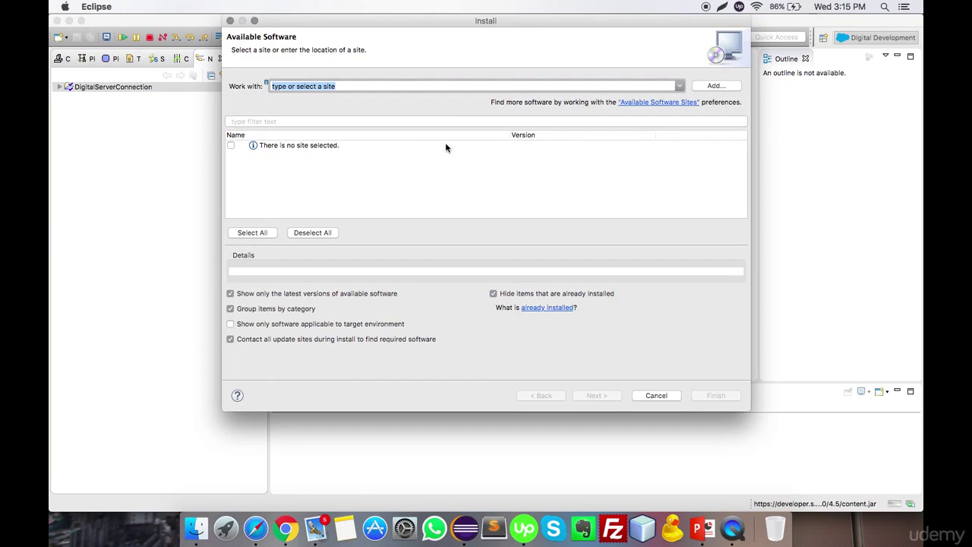
click(711, 87)
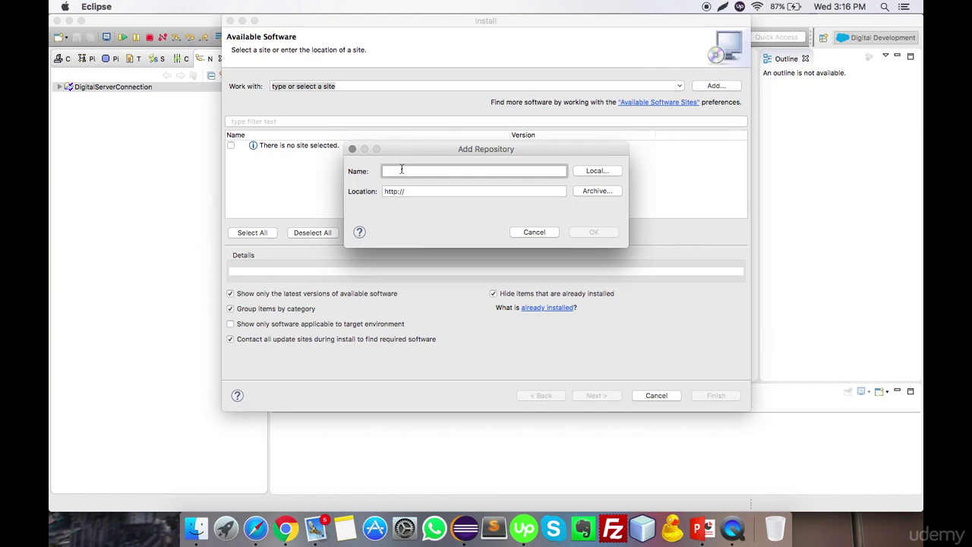
text(UX)
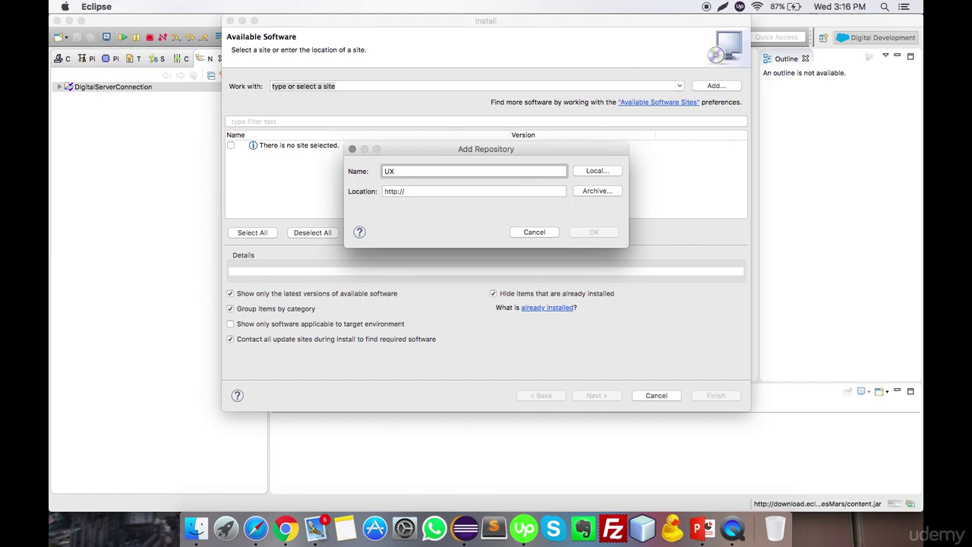
text(Studio)
click(700, 528)
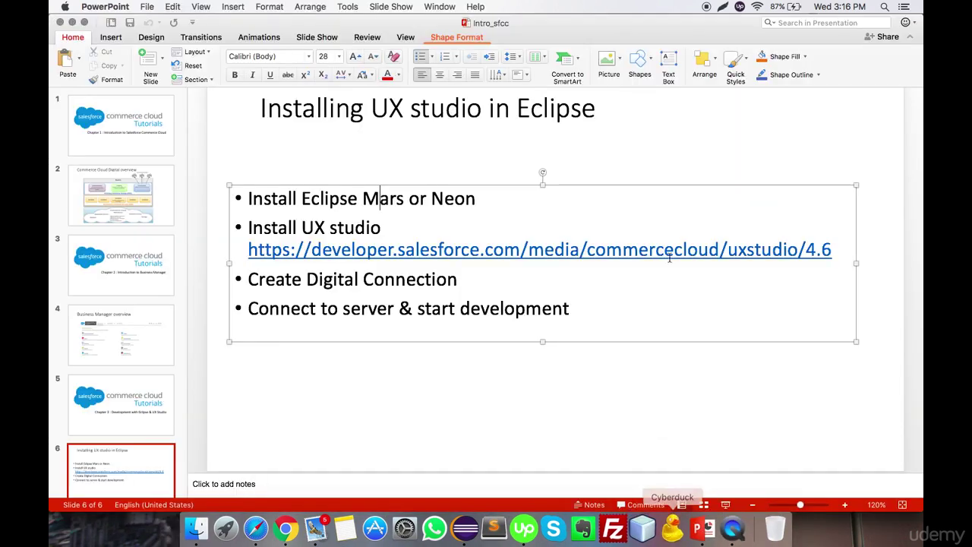
triple_click(837, 247)
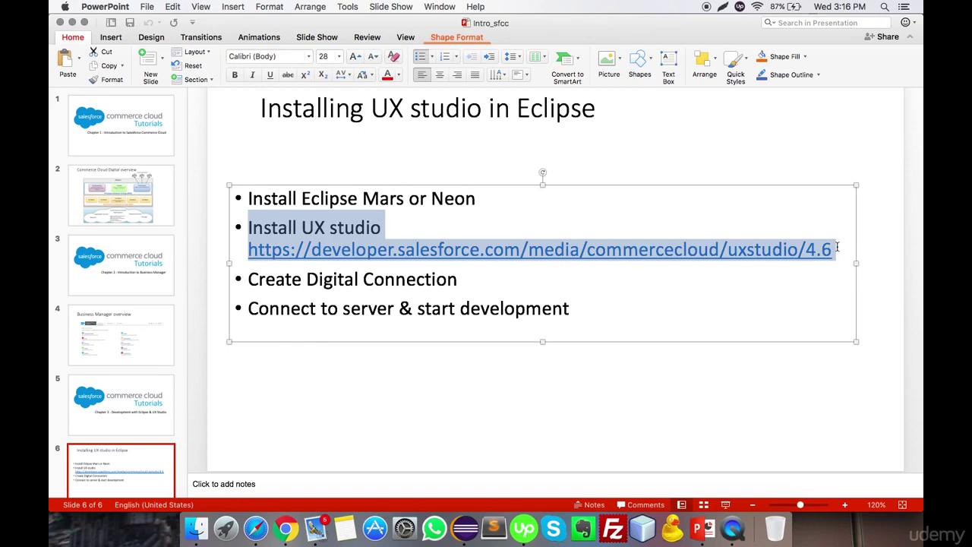
click(249, 251)
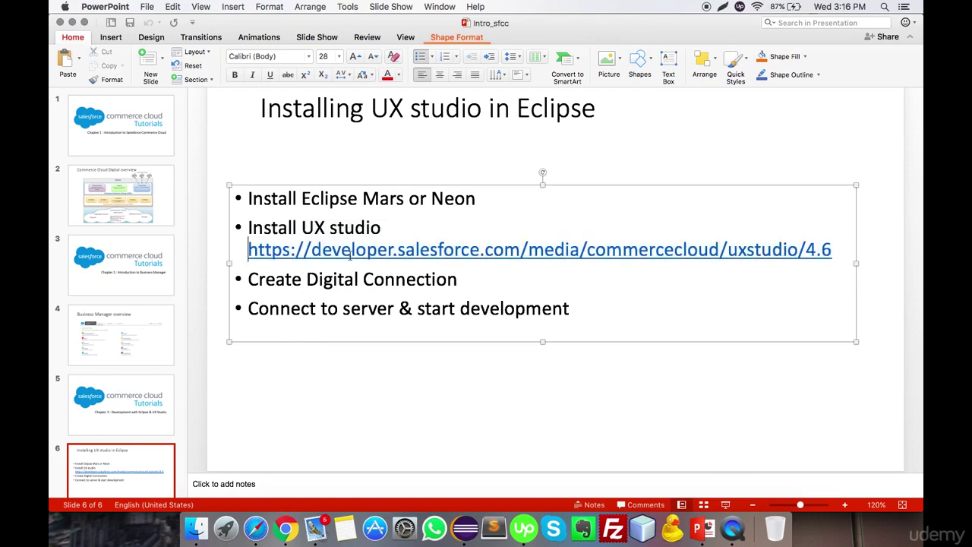
shift+click(841, 252)
key(super+c)
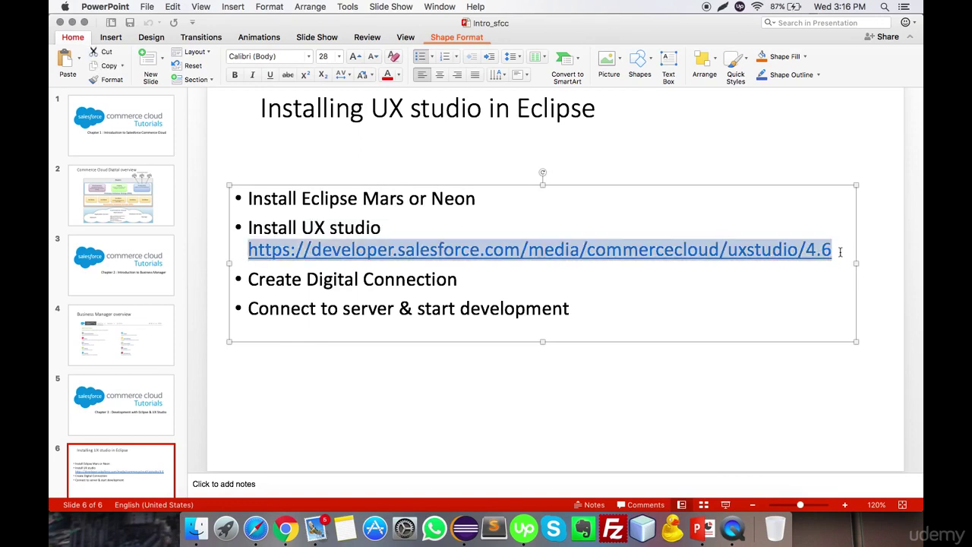
- Return to Eclipse, set the repository location to the copied UX Studio address and add the repository
click(471, 535)
triple_click(445, 191)
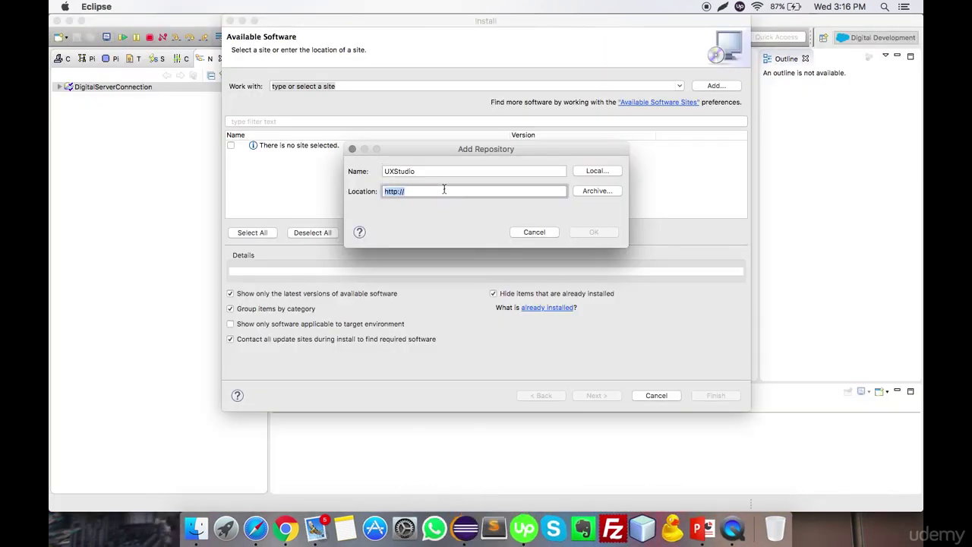
key(super+v)
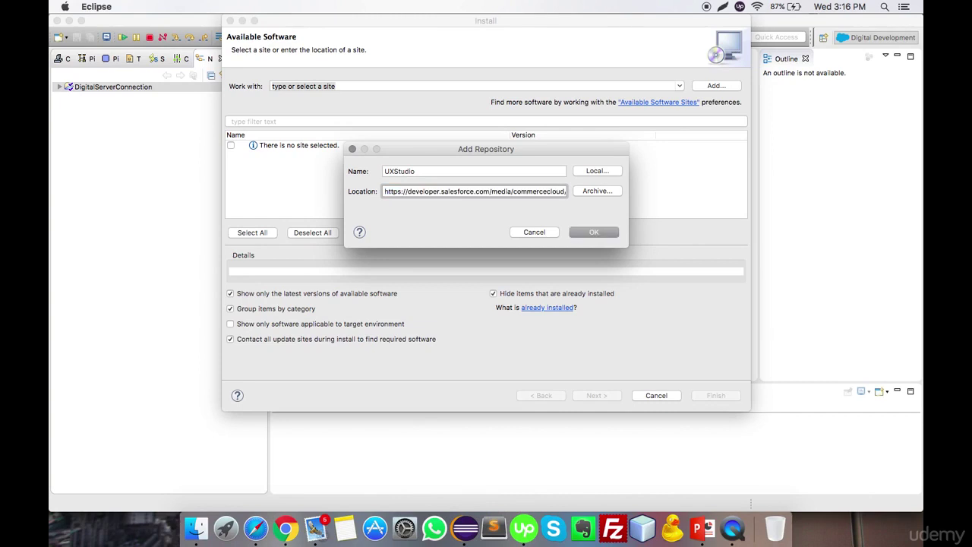
click(583, 231)
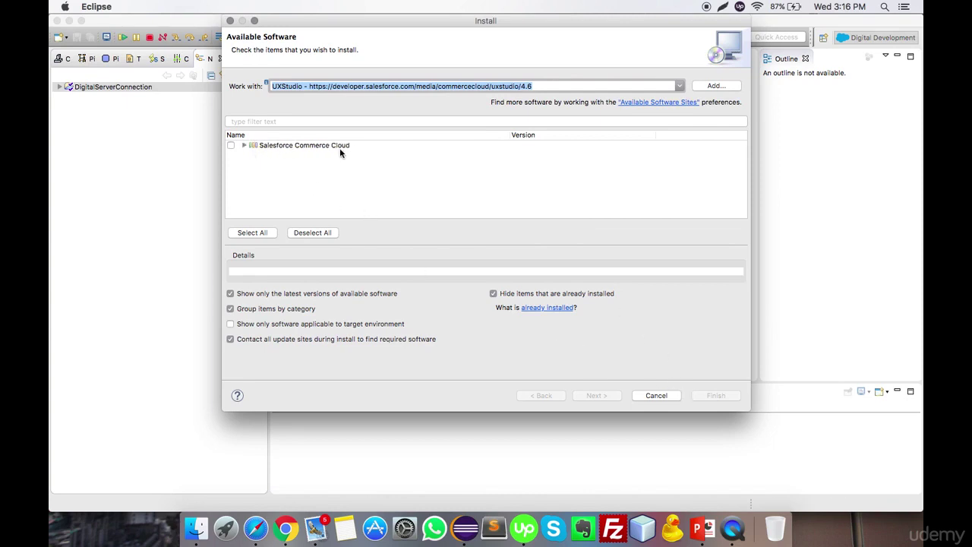
- Inspect the contents of the Salesforce Commerce Cloud category and mark the whole category for installation
click(244, 145)
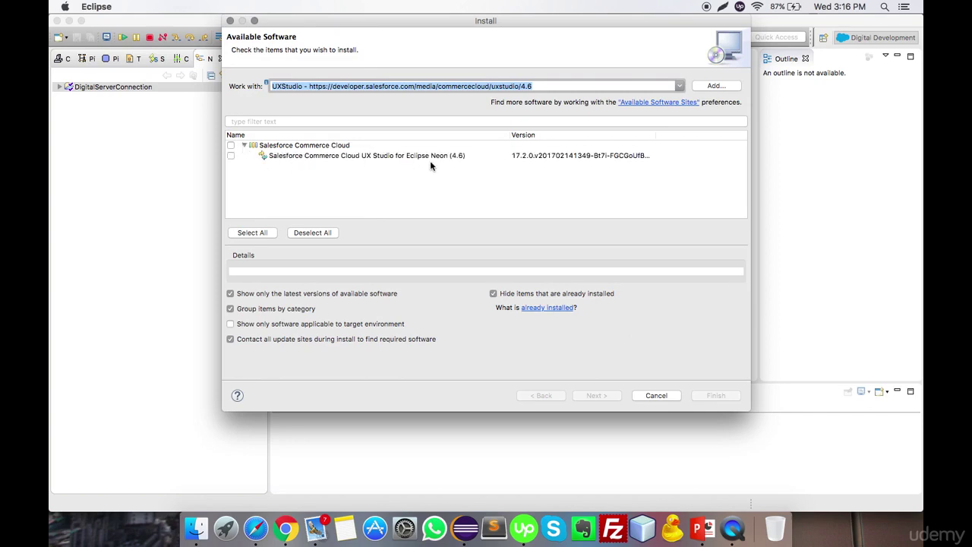
click(243, 145)
click(231, 146)
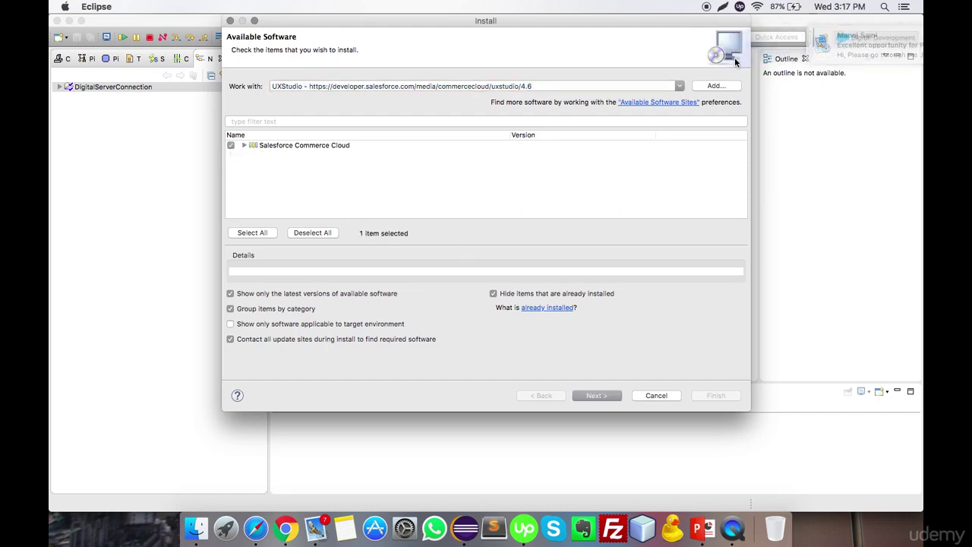
- Proceed through the UX Studio install details to the license agreement, and cancel the installation
click(599, 398)
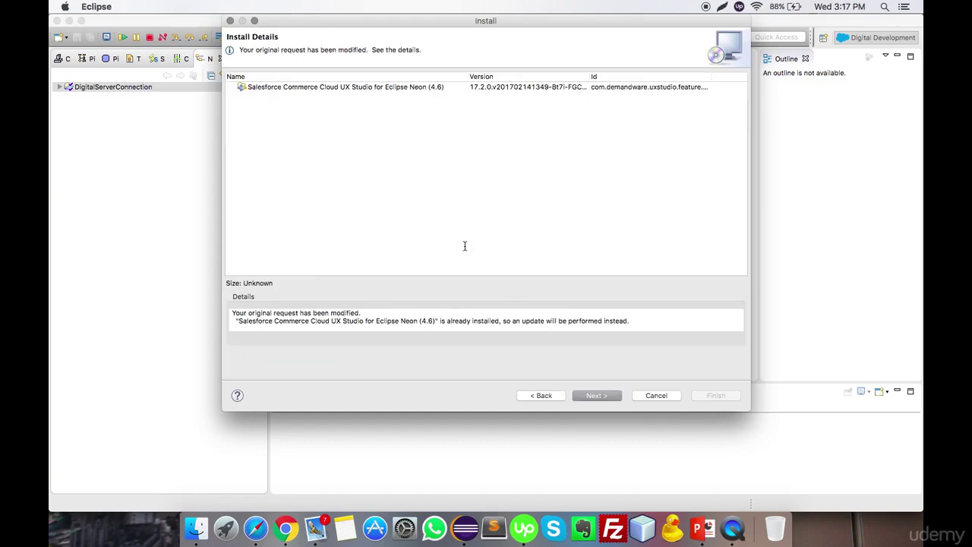
click(598, 396)
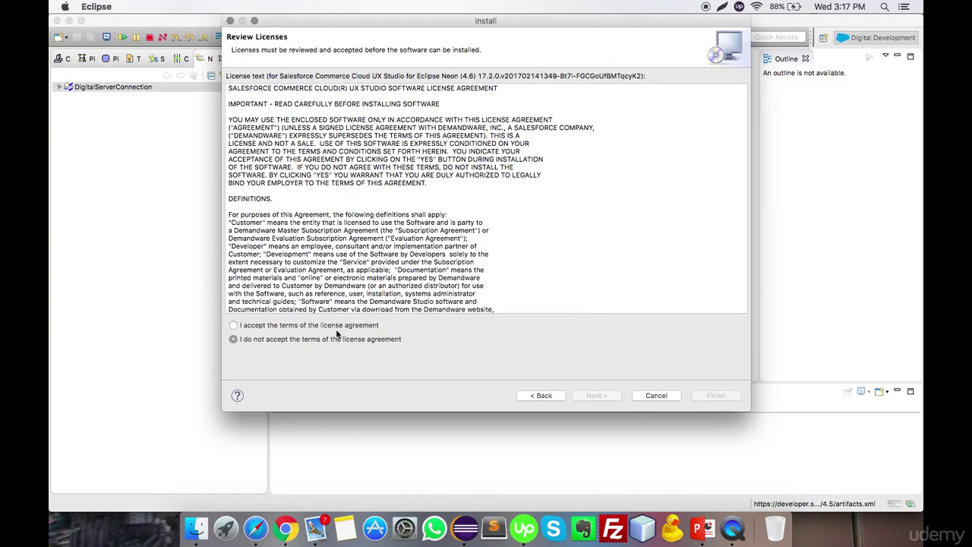
click(657, 396)
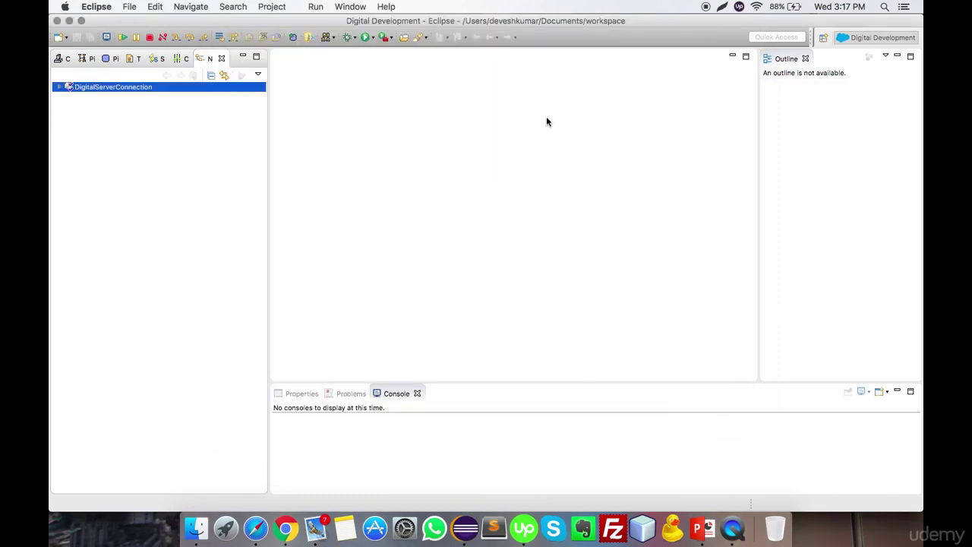
- Examine the available Eclipse perspectives, highlight Digital Development and close the list without applying a change
click(824, 37)
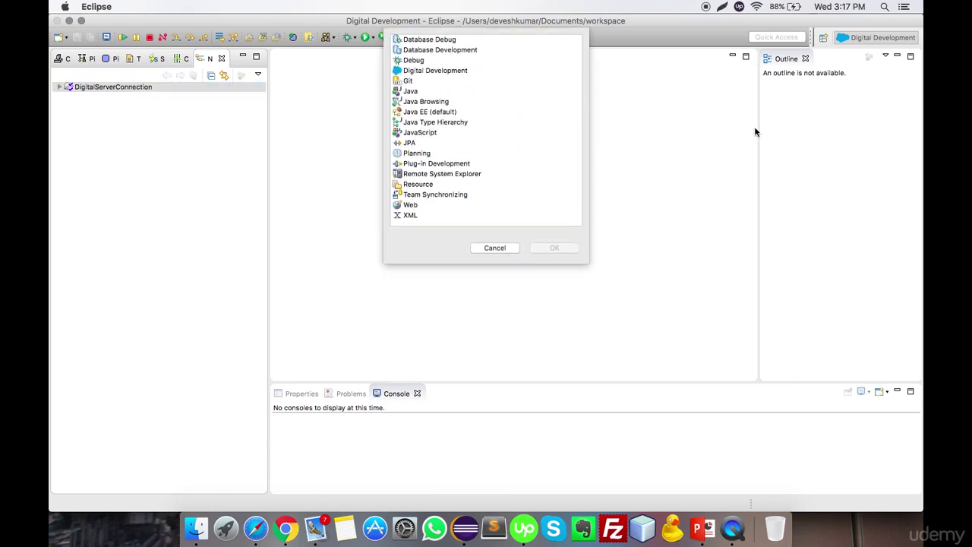
click(435, 71)
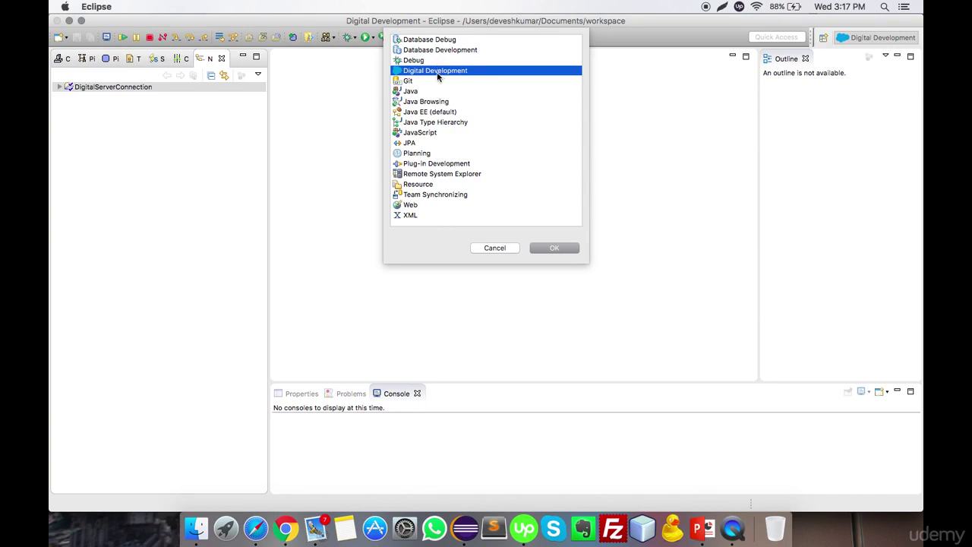
click(507, 248)
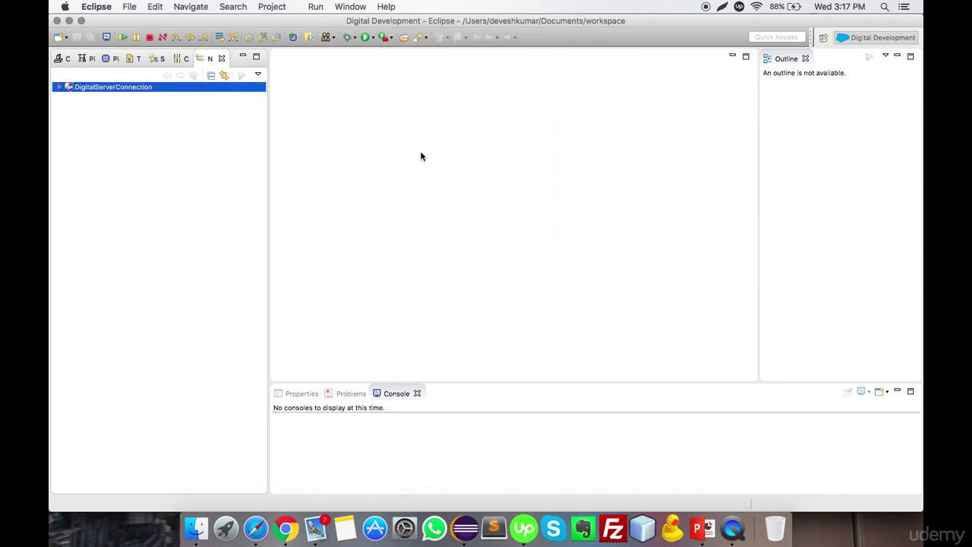
- Open a new Digital Server Connection, review its project name, host name, user name and password fields, and cancel it
click(124, 9)
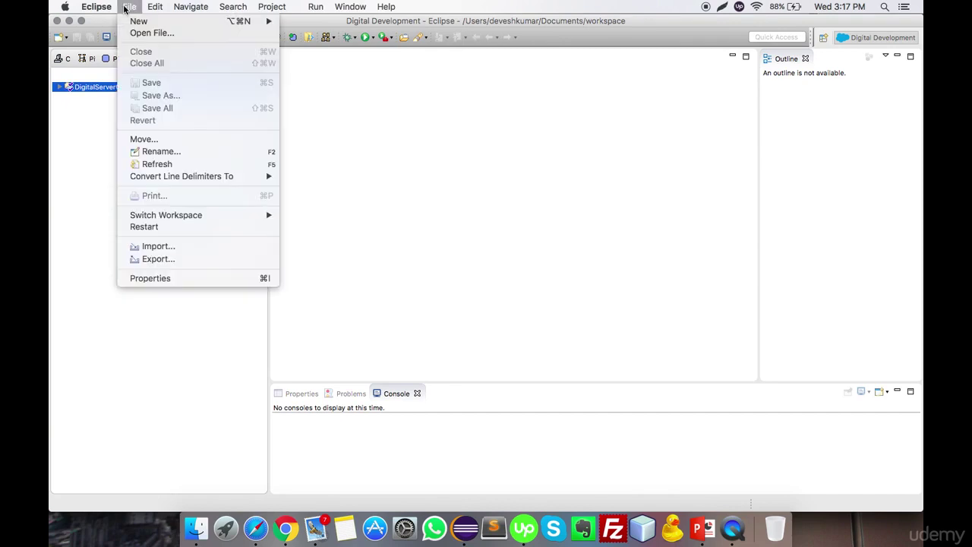
mouse_move(133, 23)
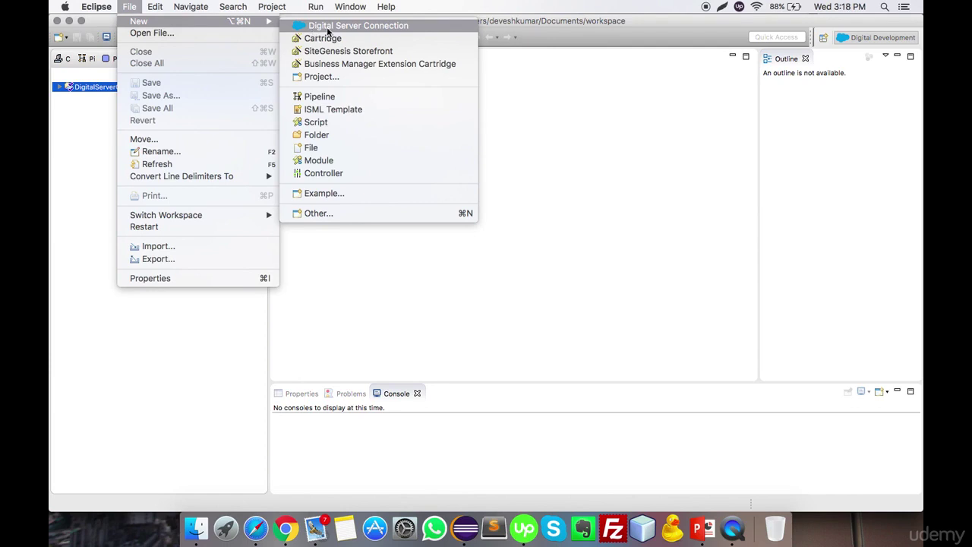
click(328, 29)
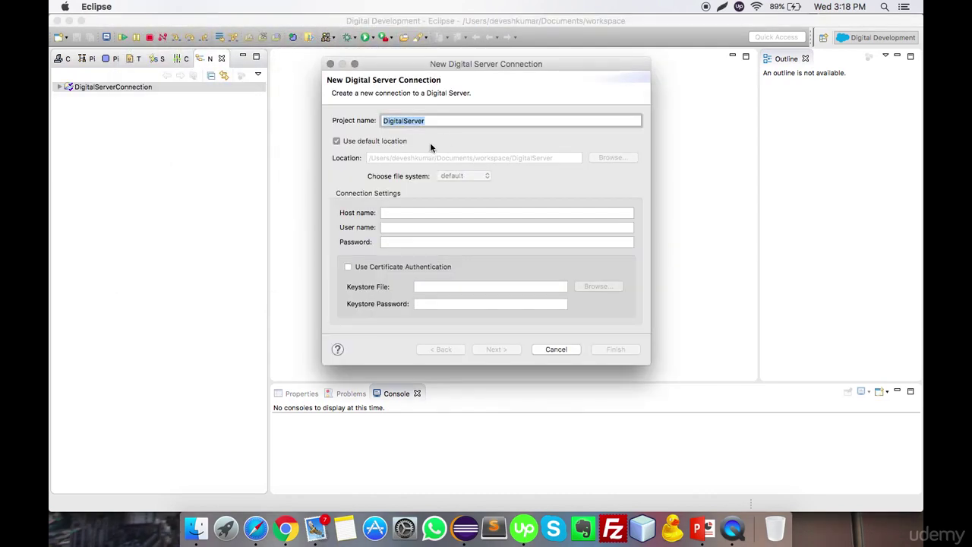
double_click(437, 122)
click(408, 212)
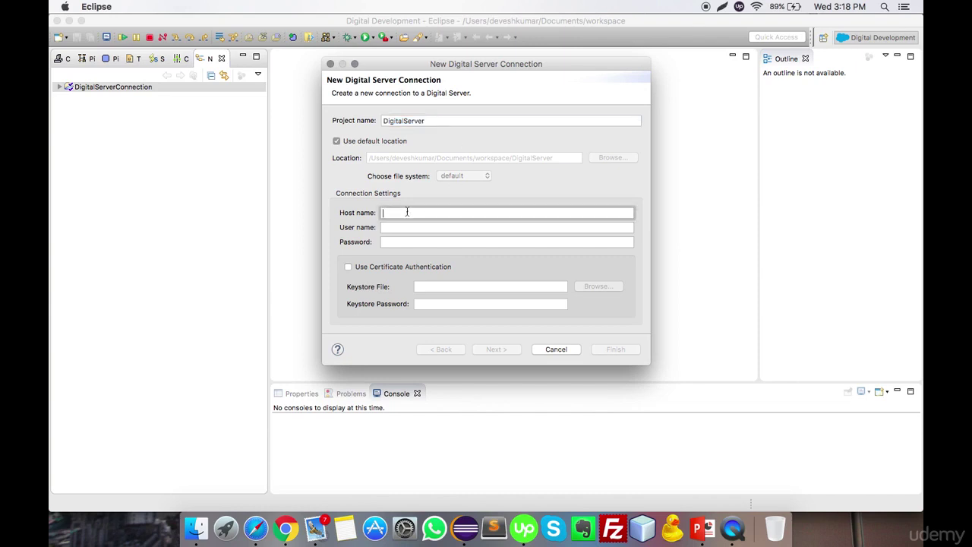
click(443, 228)
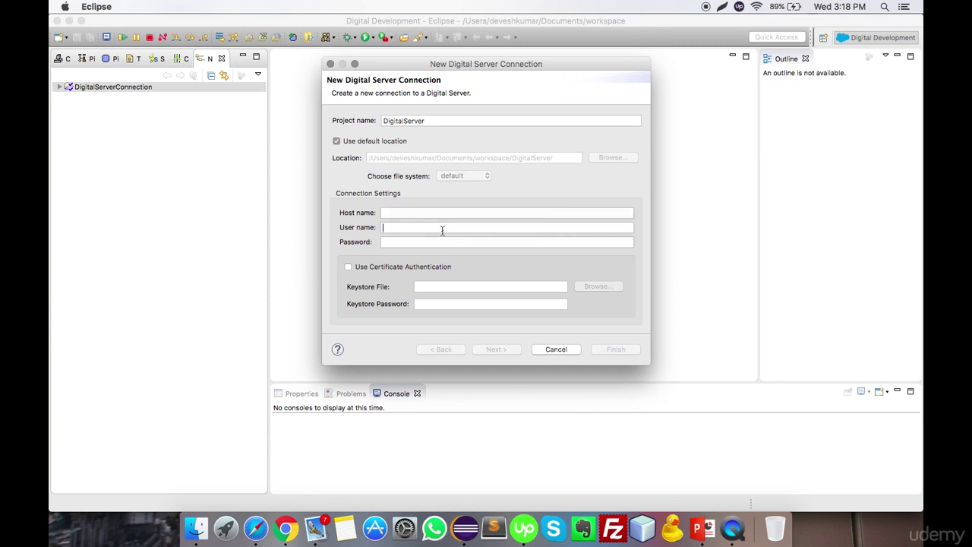
click(448, 243)
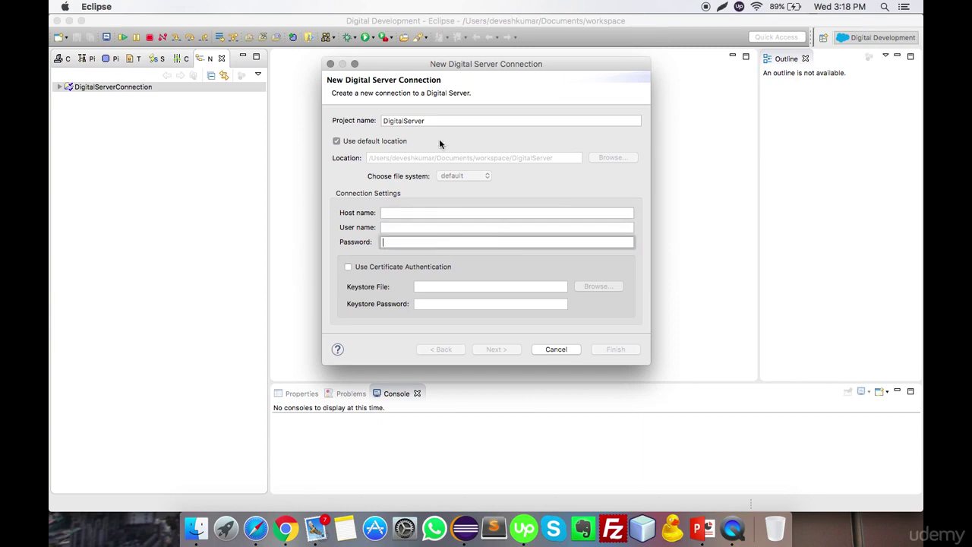
click(565, 350)
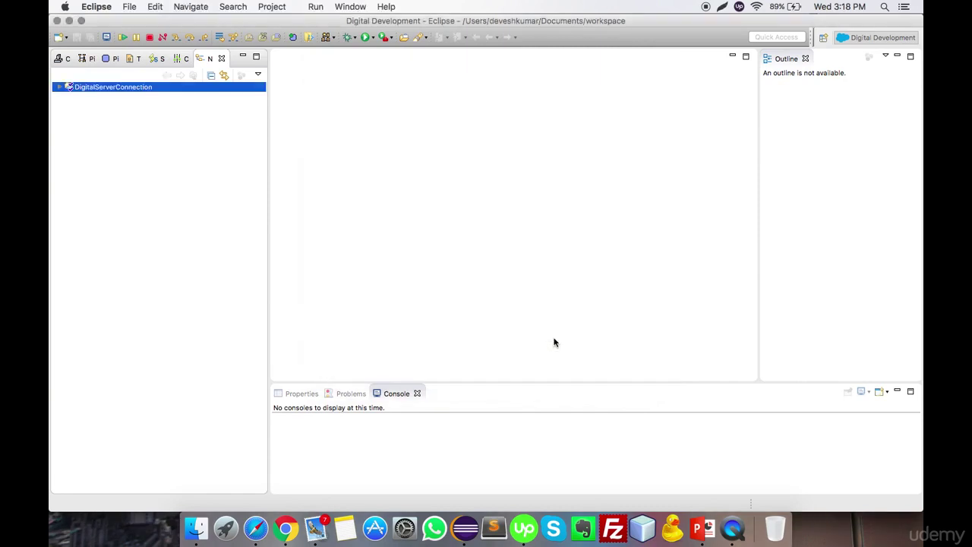
- Review the server host, user name and password settings in DigitalServerConnection's server configuration update, and cancel it
right_click(116, 91)
click(115, 215)
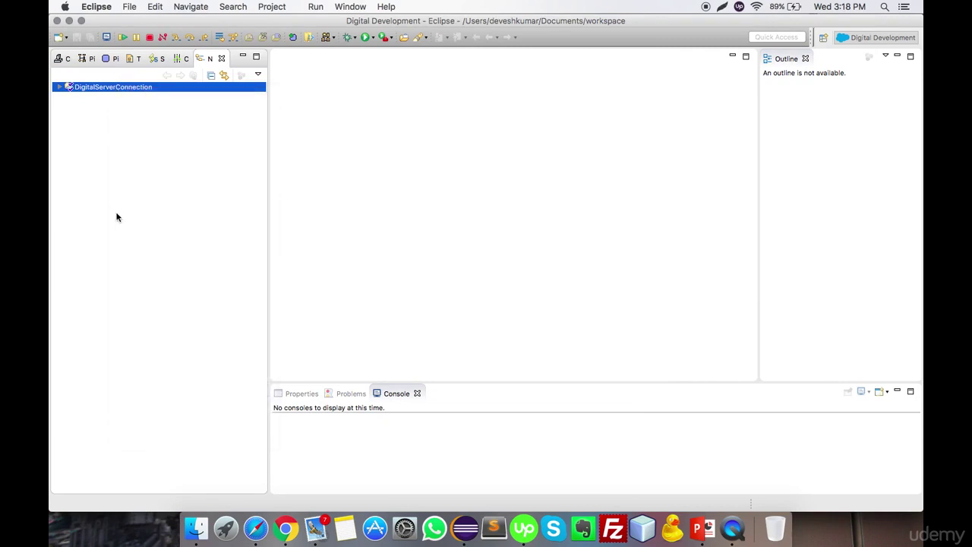
right_click(137, 91)
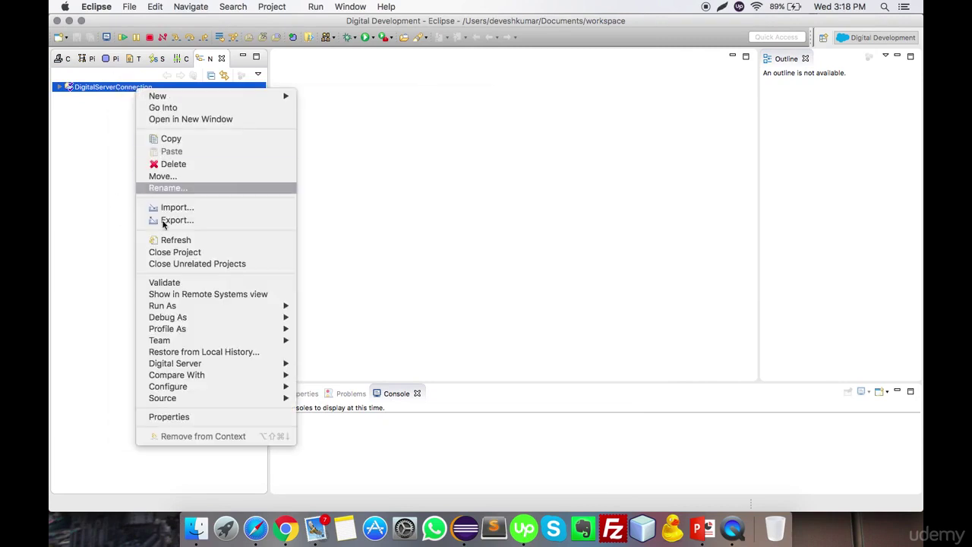
mouse_move(190, 364)
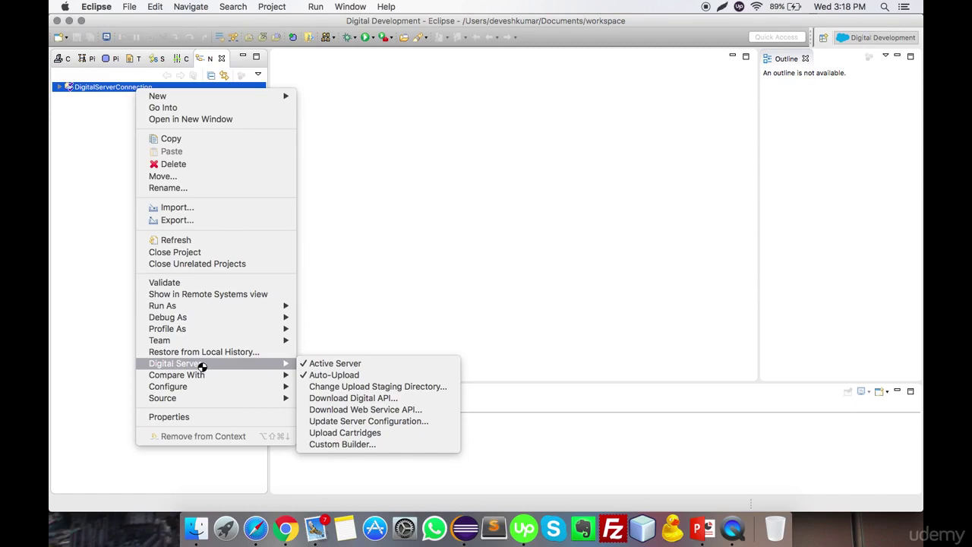
click(357, 422)
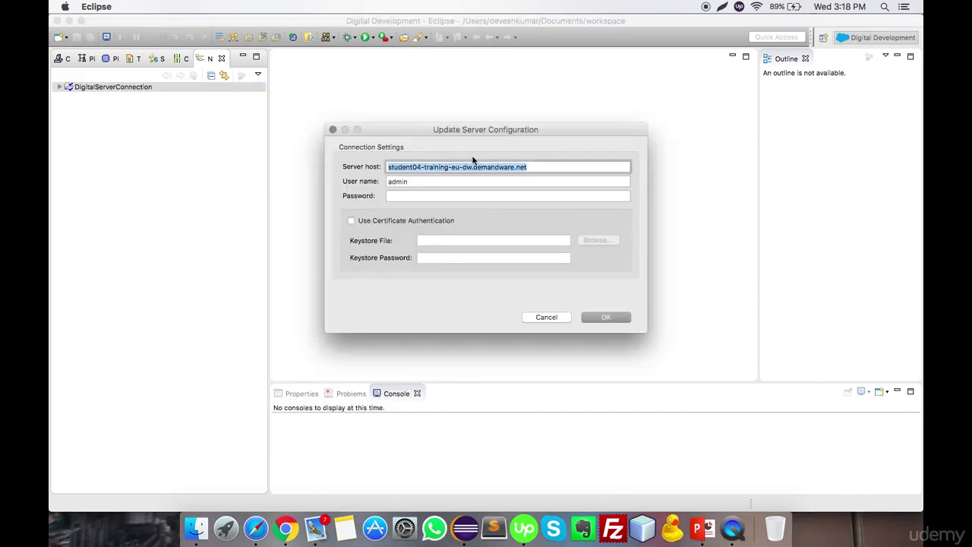
click(559, 318)
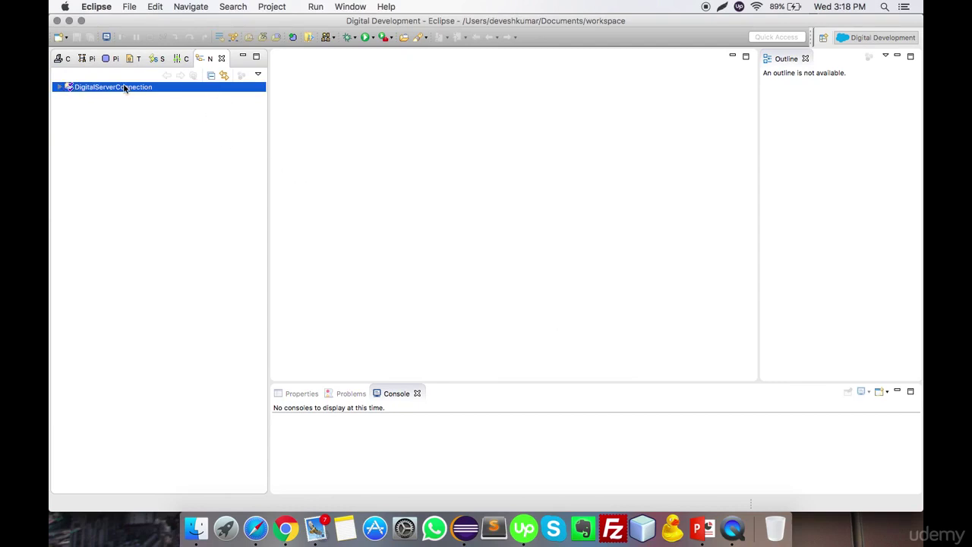
- Examine the item types offered for creation, such as Cartridge, SiteGenesis Storefront, Pipeline, ISML Template and Controller, without creating anything
click(126, 9)
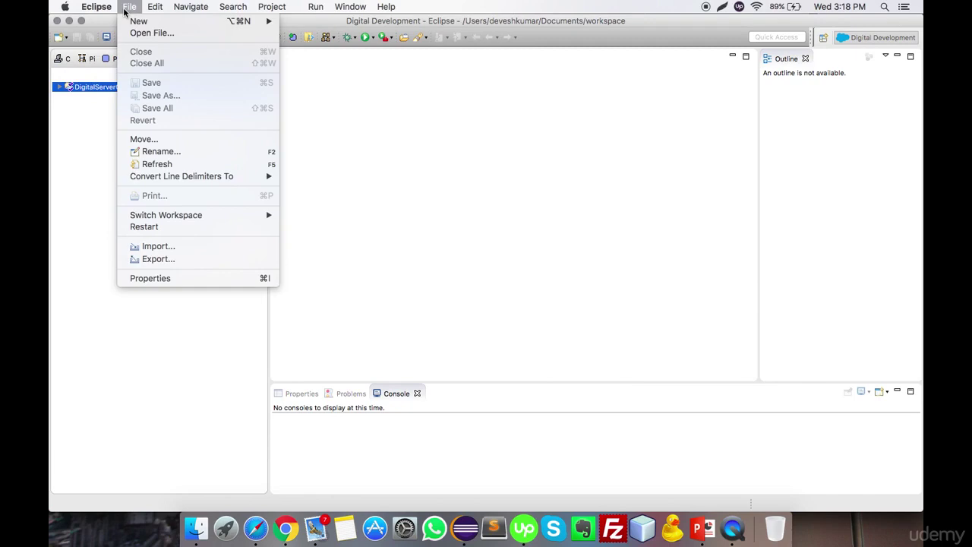
mouse_move(137, 22)
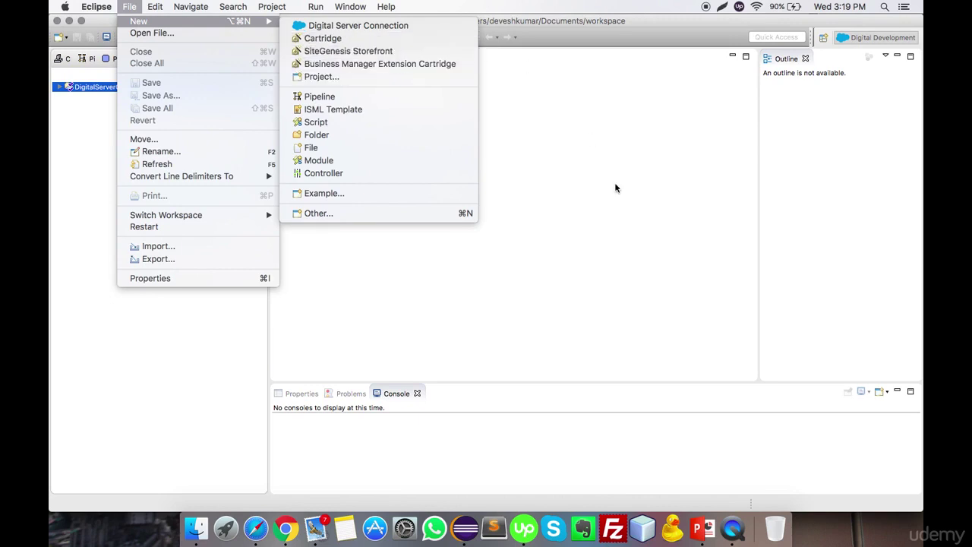
click(609, 233)
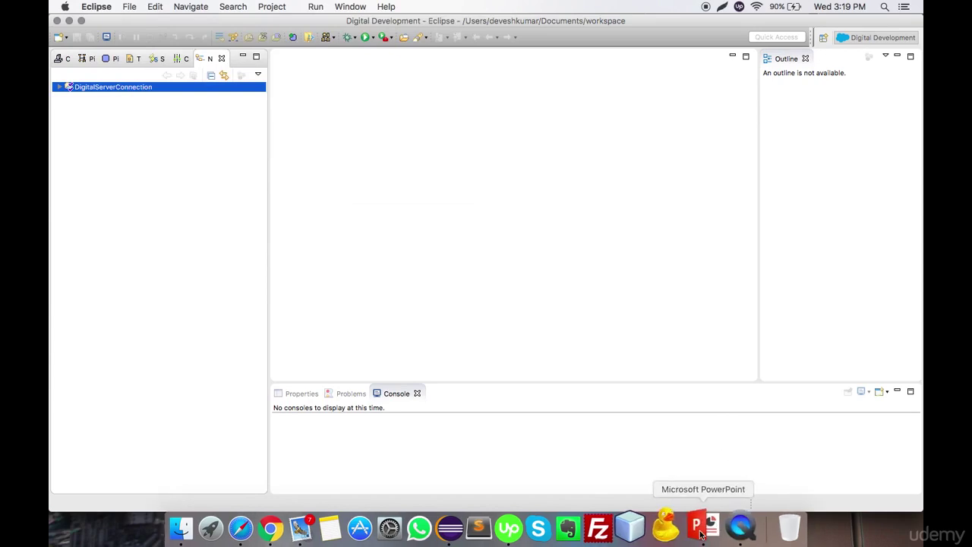
- Switch to the Intro_sfcc presentation in PowerPoint and go back from the UX Studio installation slide to the Chapter 1 title slide
click(701, 530)
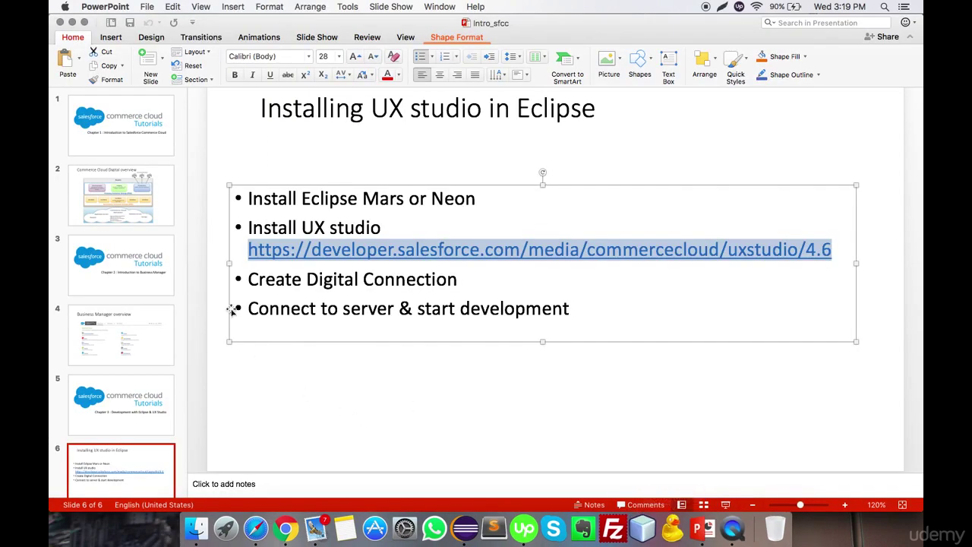
scroll(385, 283, up, 1)
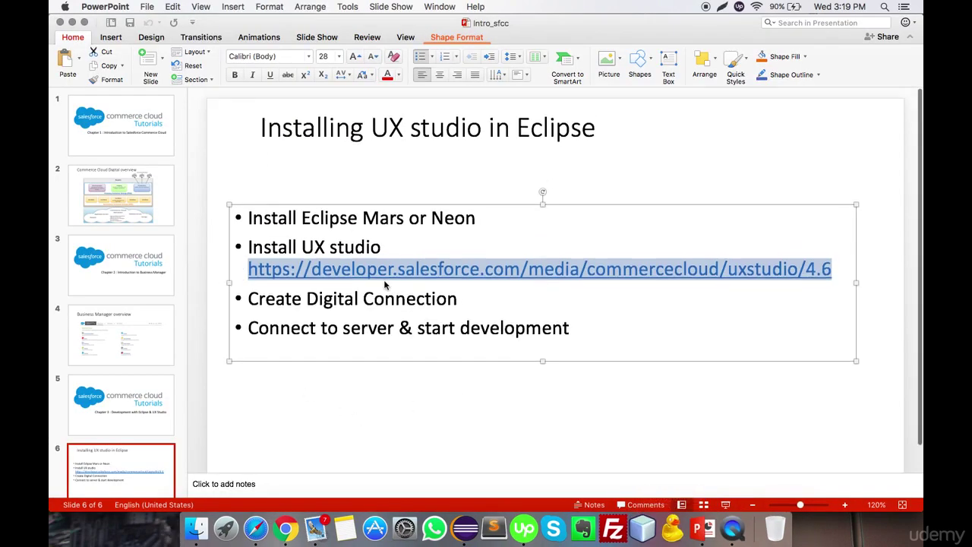
click(155, 149)
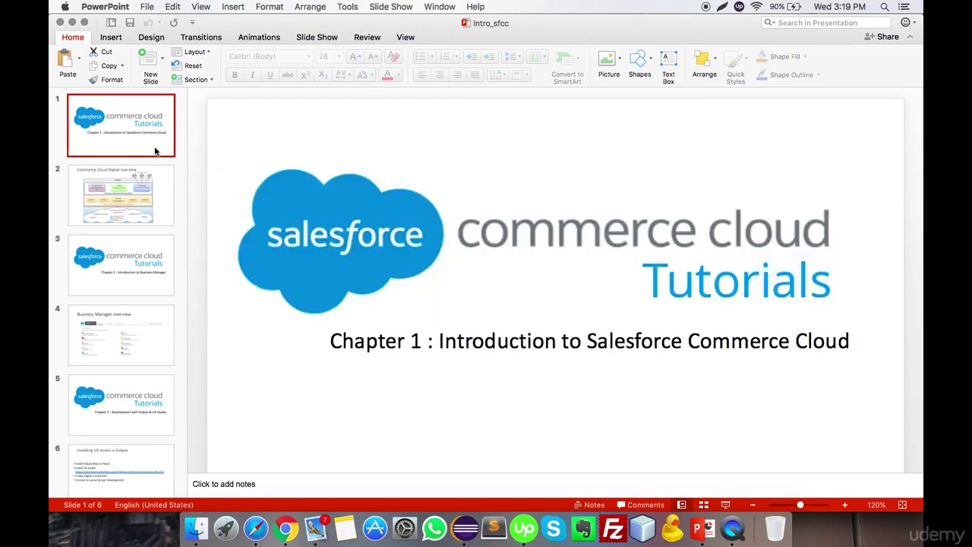